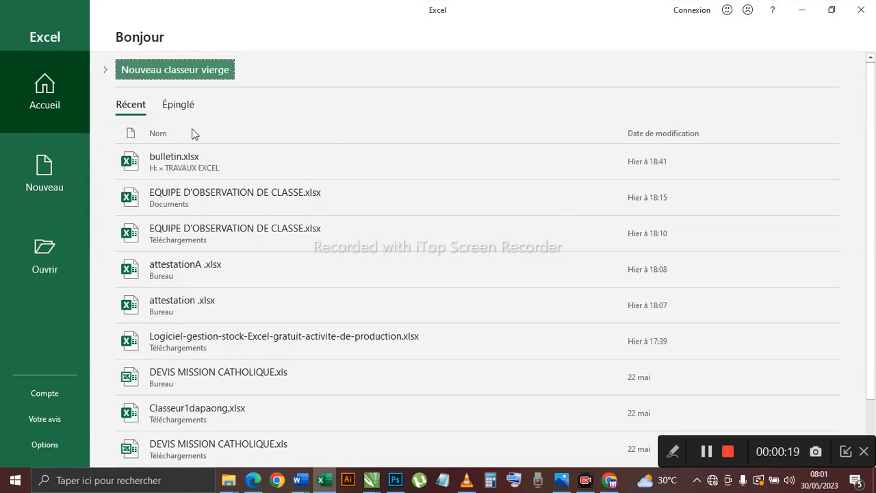
# - Create a new blank workbook and keep the Home ribbon permanently displayed
pyautogui.click(55, 174)
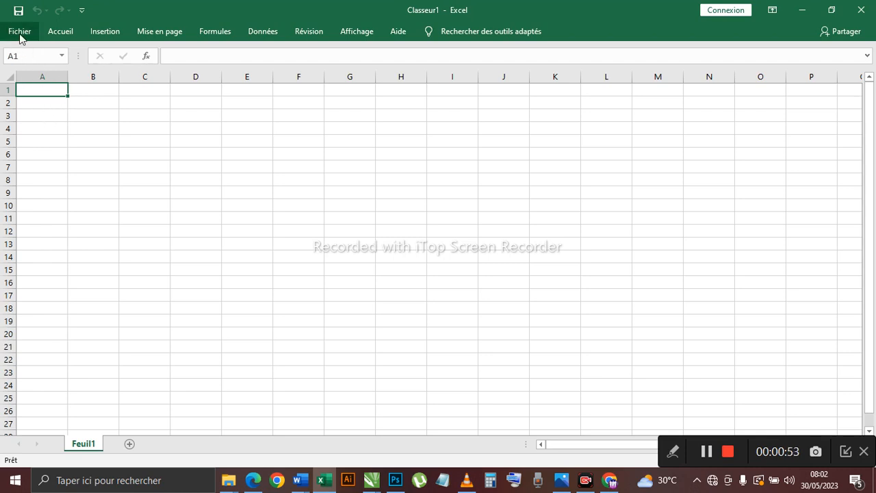
pyautogui.click(66, 31)
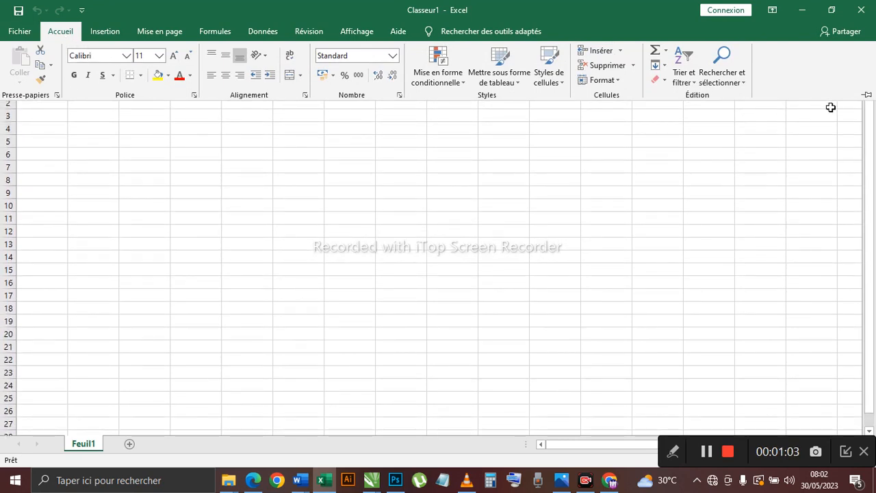
pyautogui.click(866, 96)
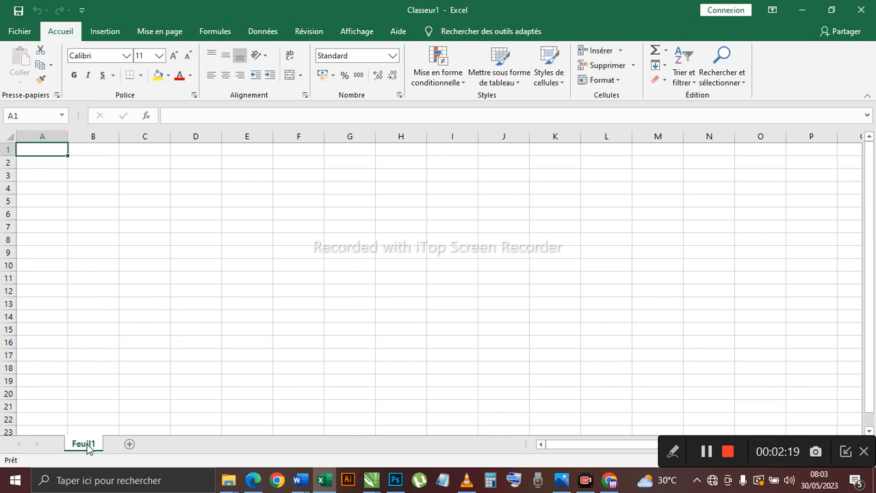
# - Add four new worksheets after Feuil1 in the workbook
pyautogui.click(129, 444)
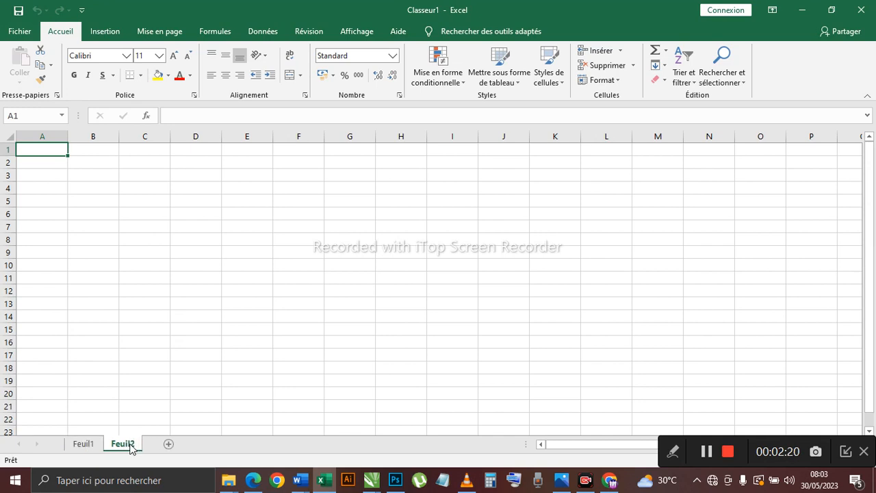
pyautogui.click(171, 445)
pyautogui.click(208, 445)
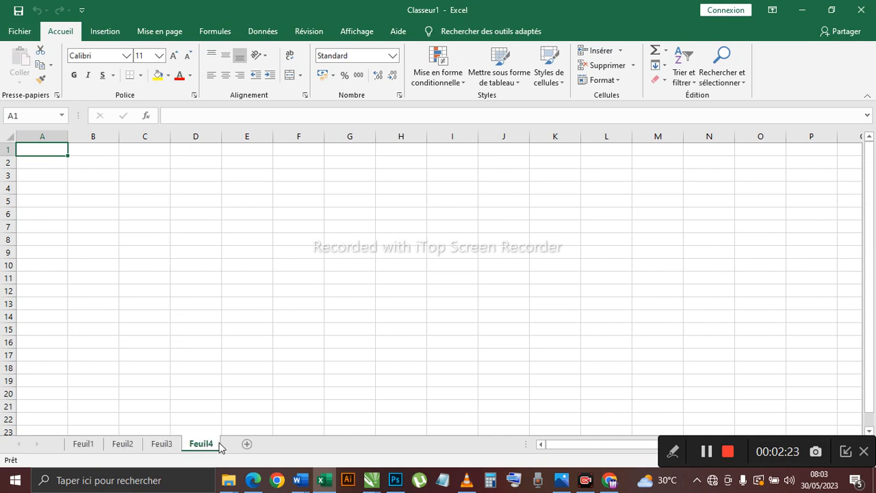
pyautogui.click(247, 445)
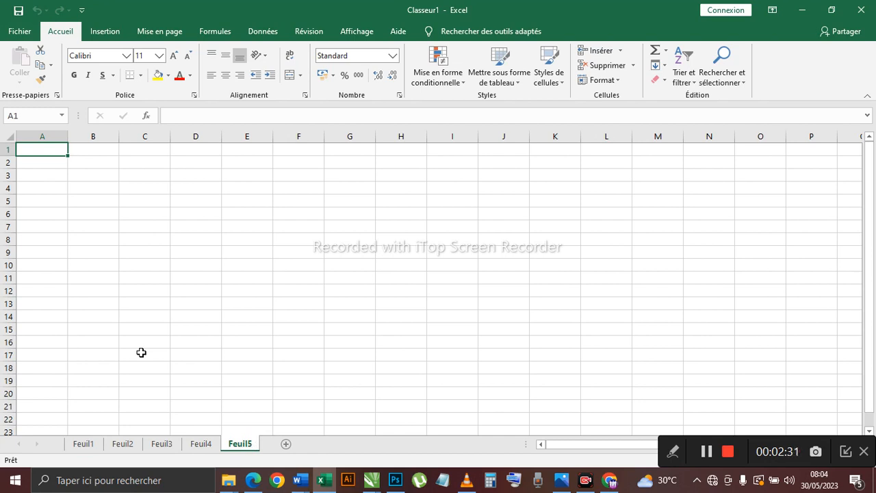
# - Rename the worksheet Feuil1 as BASE
pyautogui.click(84, 445)
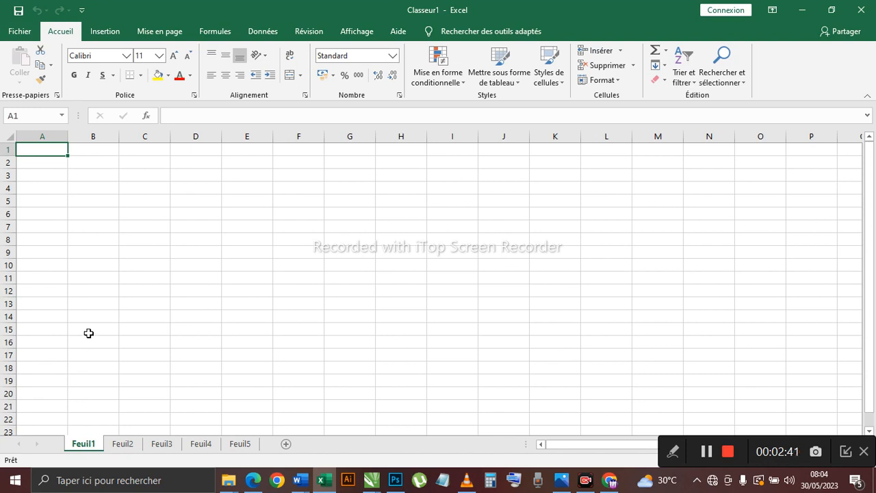
pyautogui.doubleClick(93, 446)
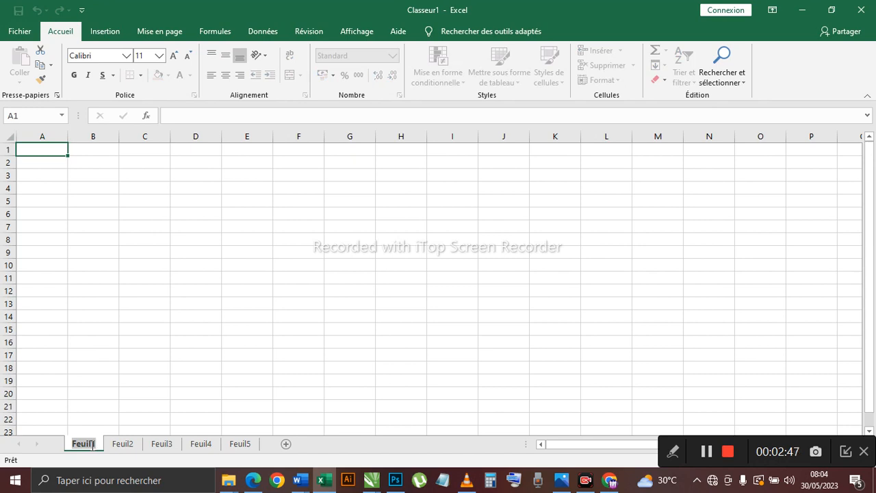
pyautogui.press('BackSpace')
pyautogui.press('BackSpace')
pyautogui.press('BackSpace')
pyautogui.press('BackSpace')
pyautogui.press('BackSpace')
pyautogui.press('BackSpace')
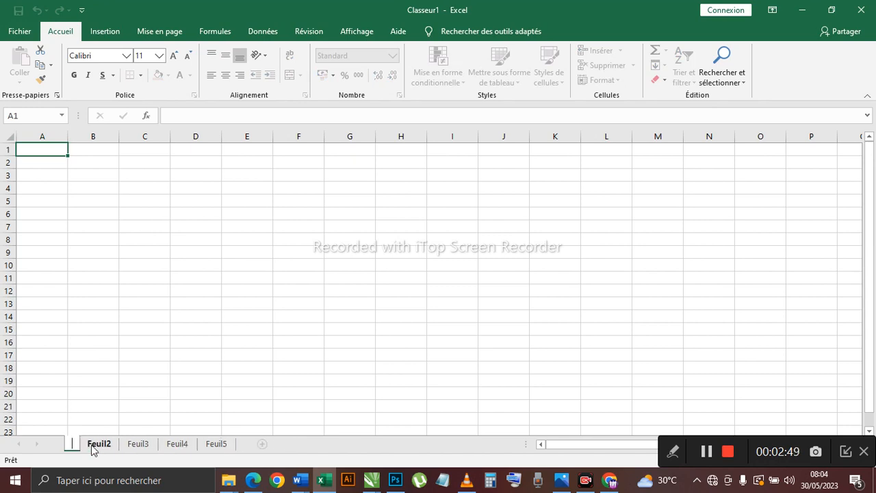
pyautogui.write('BASE')
pyautogui.press('Return')
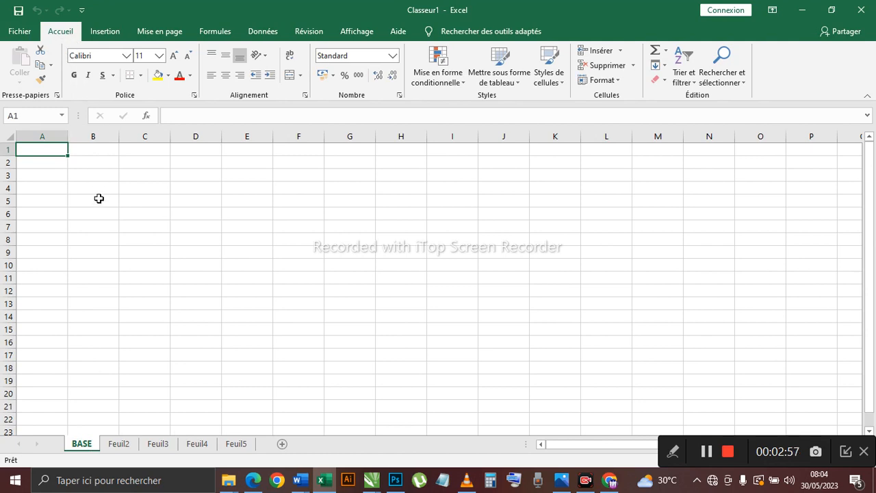
# - Enter a person's first name in cell A2 as sample text
pyautogui.click(45, 165)
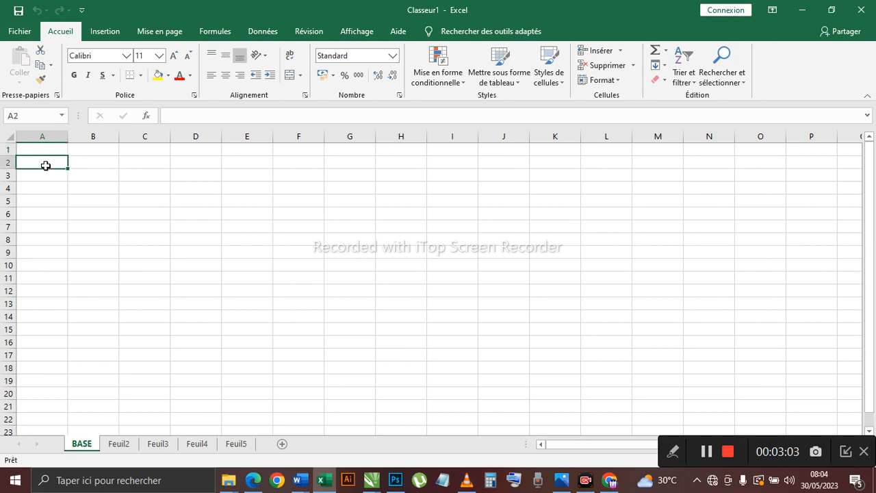
pyautogui.write('GODSON')
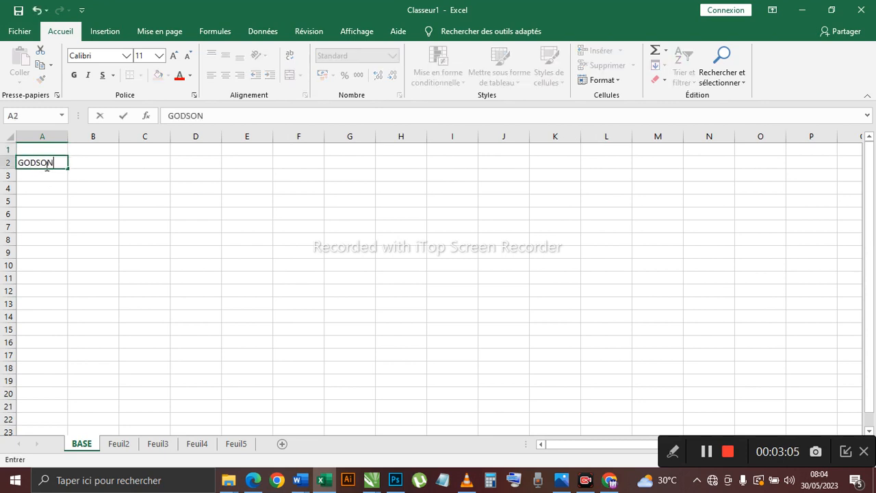
pyautogui.press('Return')
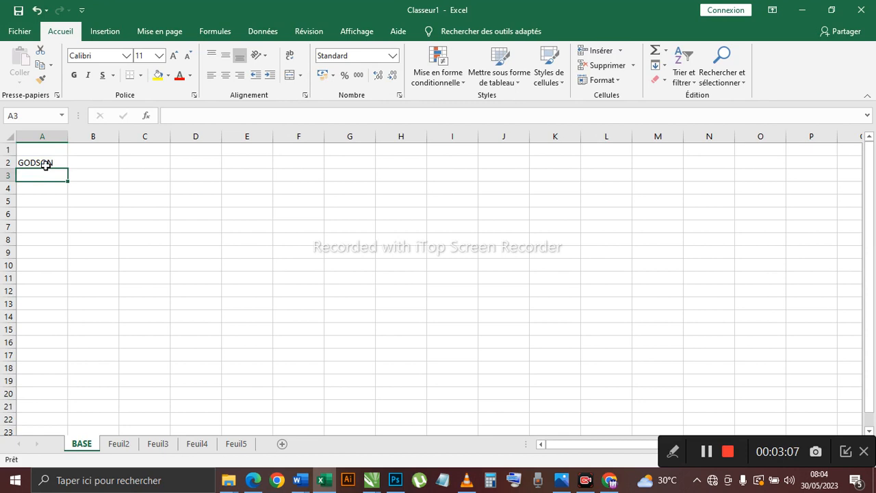
pyautogui.click(58, 162)
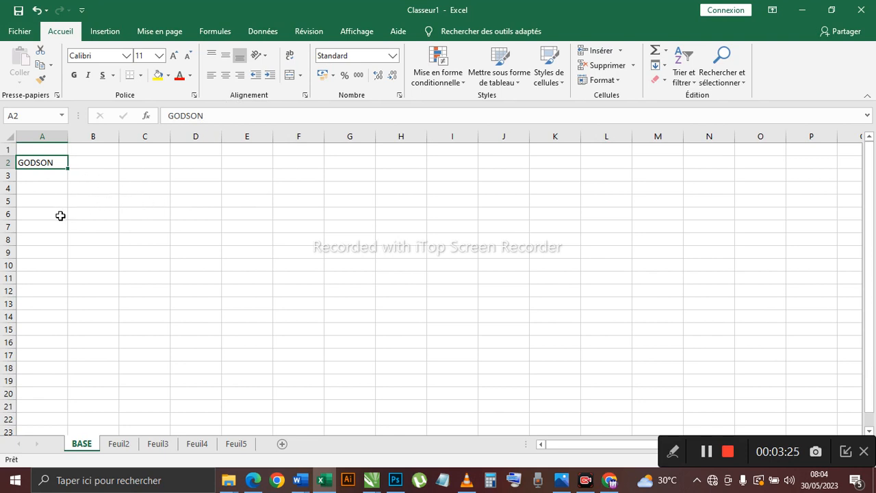
pyautogui.click(45, 189)
pyautogui.click(99, 163)
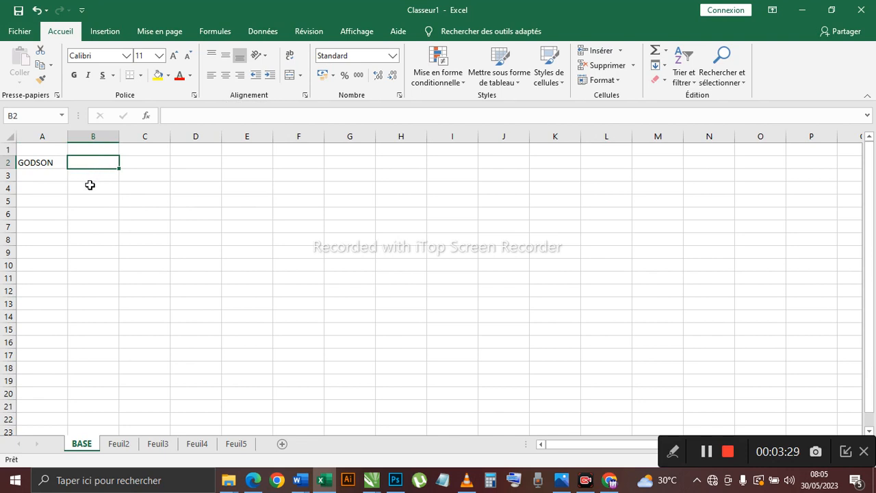
pyautogui.click(87, 177)
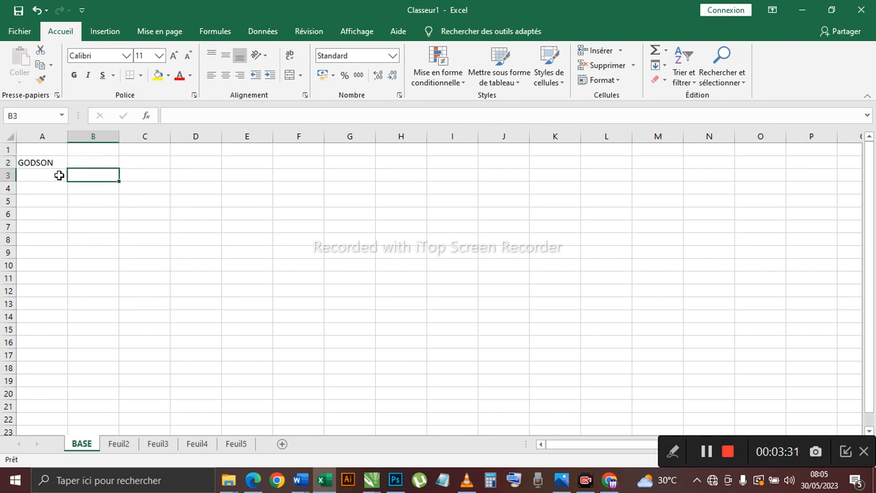
# - Enter LUNDI, MARDI and MERCREDI in cells A2 to A4 and autofill the weekday series down to A19
pyautogui.click(50, 162)
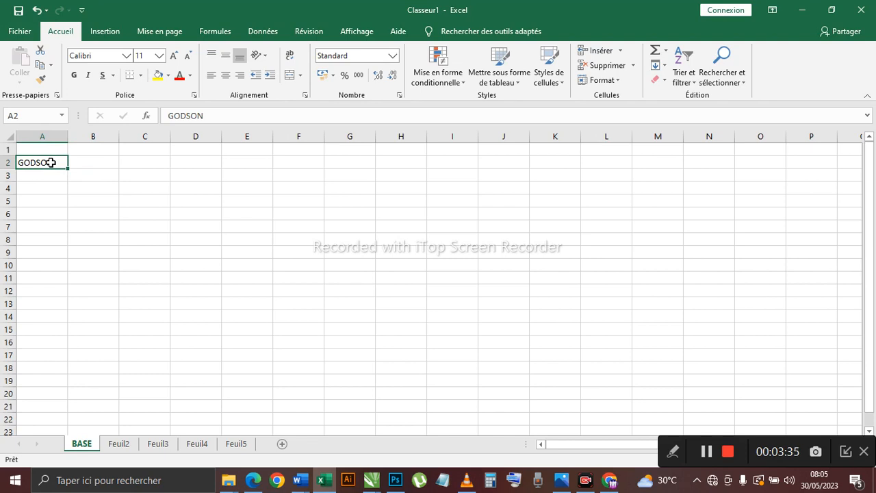
pyautogui.write('LUNDI')
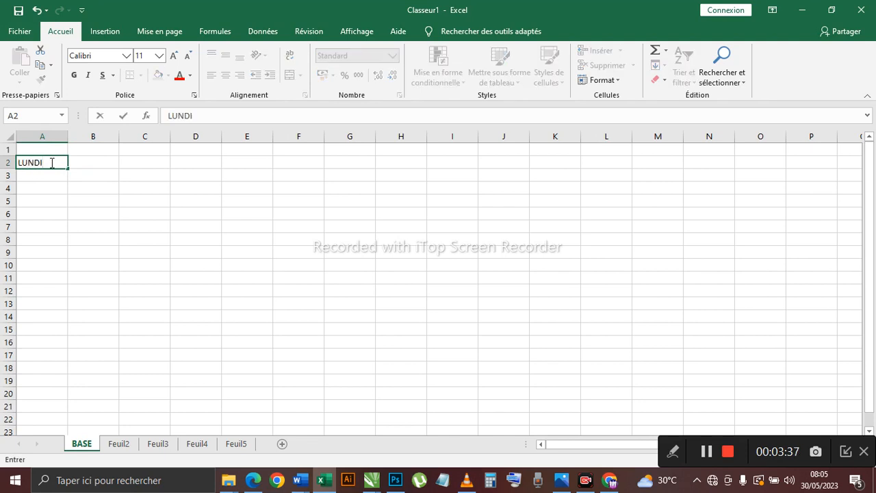
pyautogui.press('Return')
pyautogui.write('MARDI')
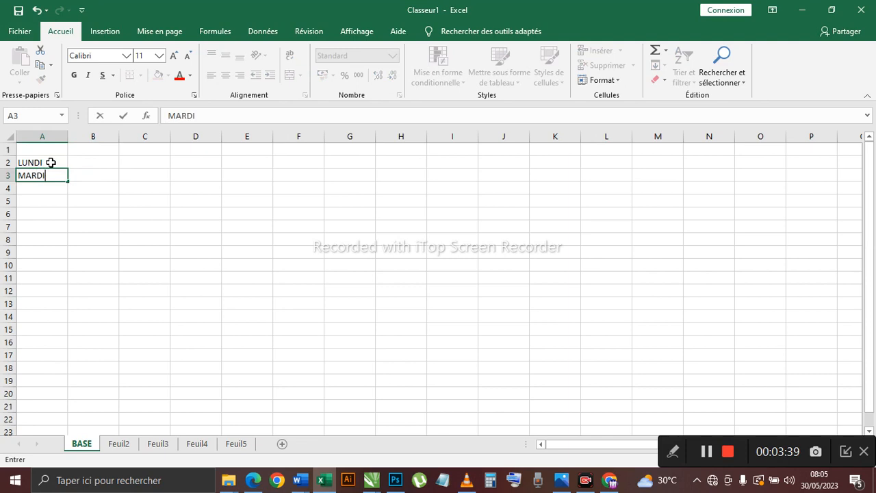
pyautogui.press('Return')
pyautogui.write('MER')
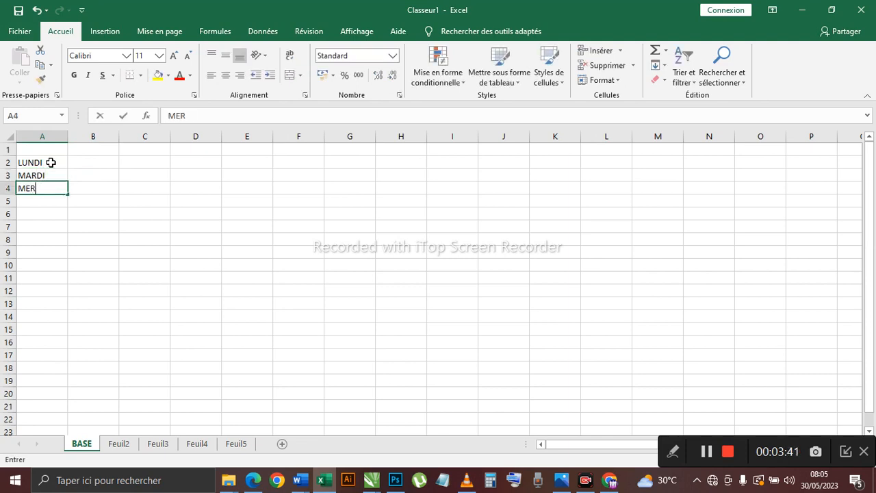
pyautogui.write('CRED')
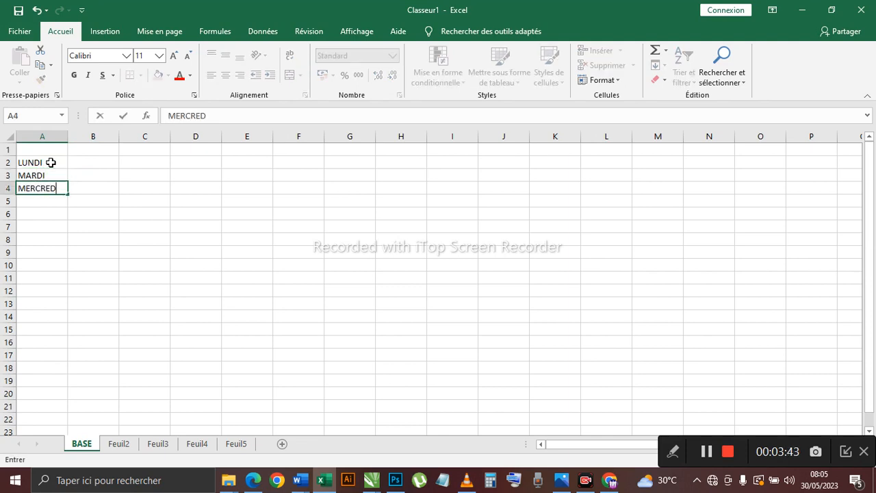
pyautogui.press('Return')
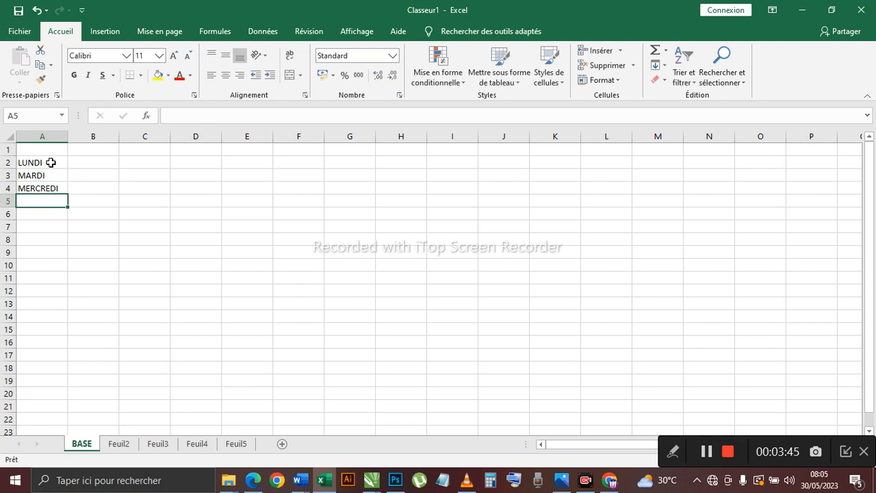
pyautogui.click(51, 162)
pyautogui.moveTo(51, 162); pyautogui.dragTo(66, 386)
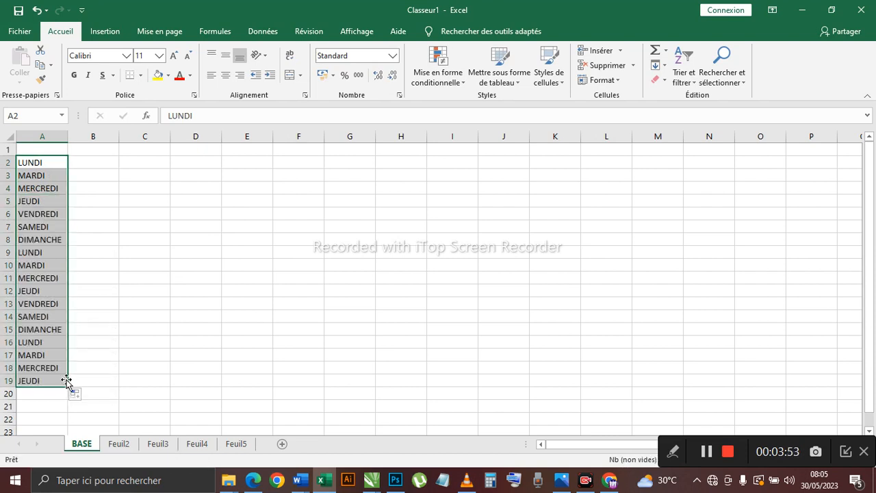
pyautogui.click(96, 166)
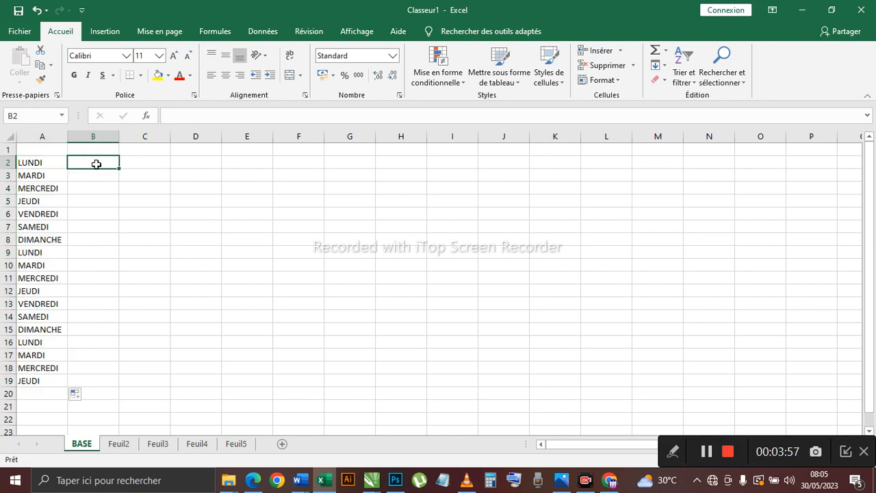
# - Enter JANVIER and FEVRIER in cells C2 and C3 and autofill the month series down to C22
pyautogui.click(147, 164)
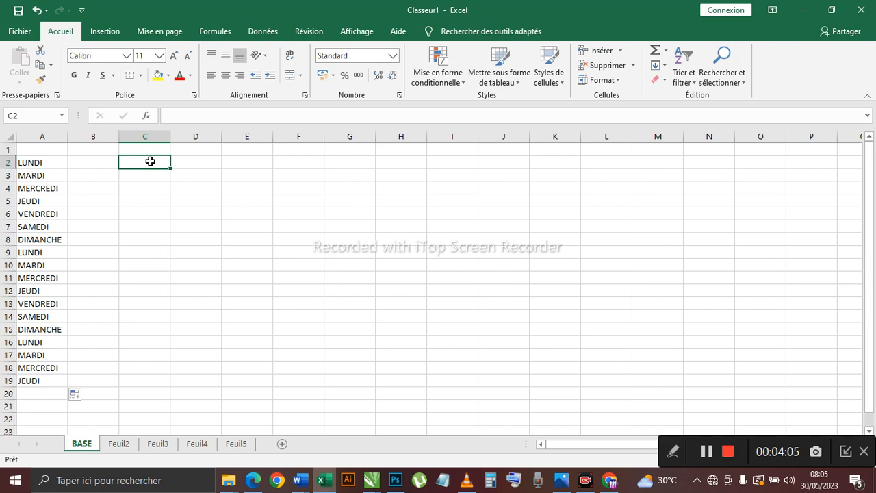
pyautogui.write('JANVIER')
pyautogui.press('Return')
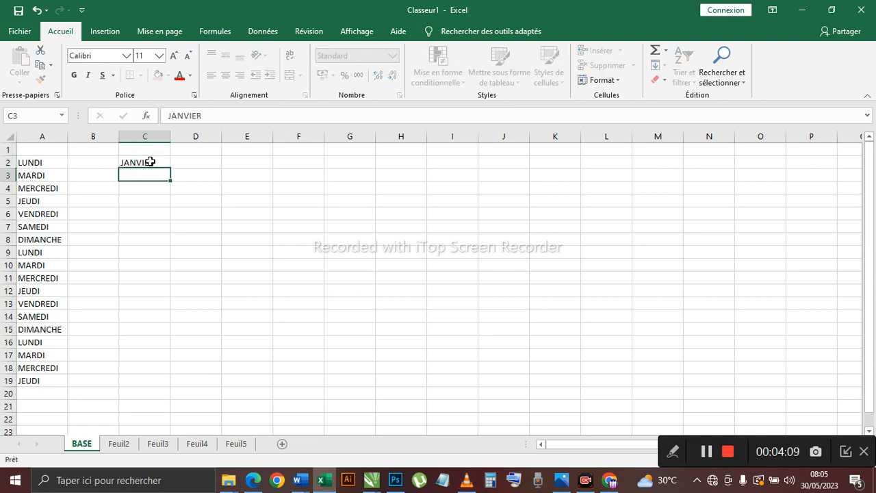
pyautogui.write('FEVRIER')
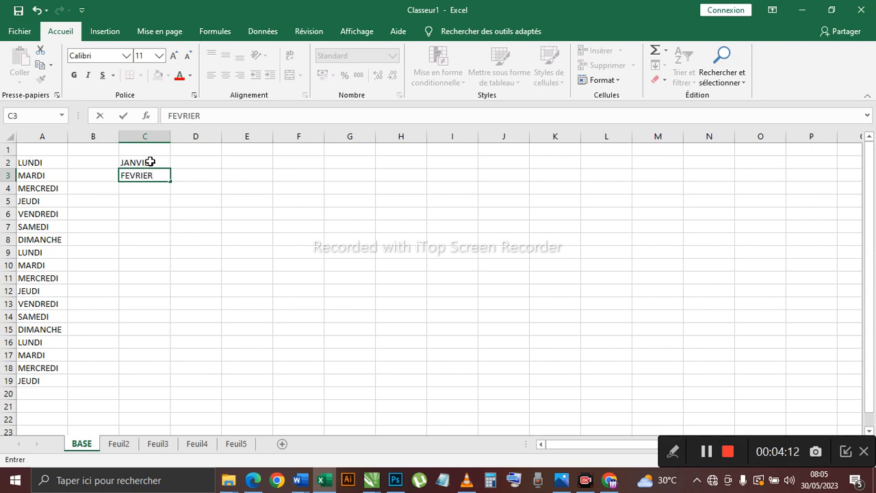
pyautogui.press('Return')
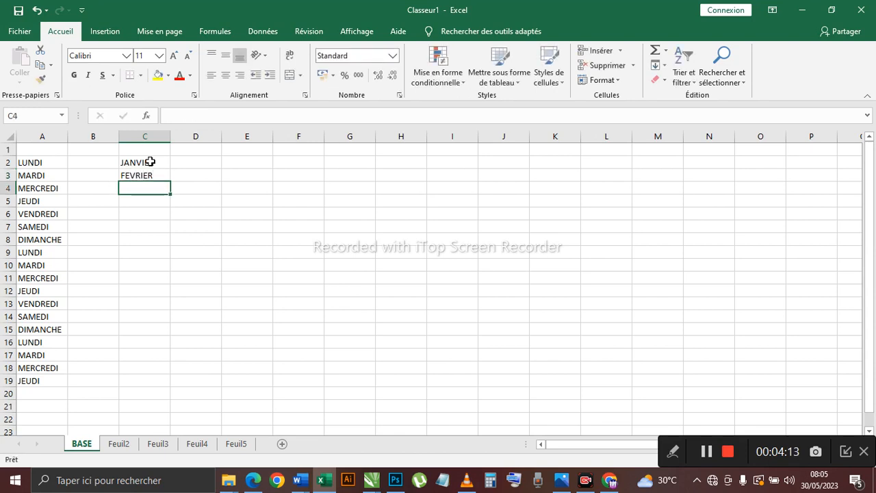
pyautogui.moveTo(150, 162); pyautogui.dragTo(176, 419)
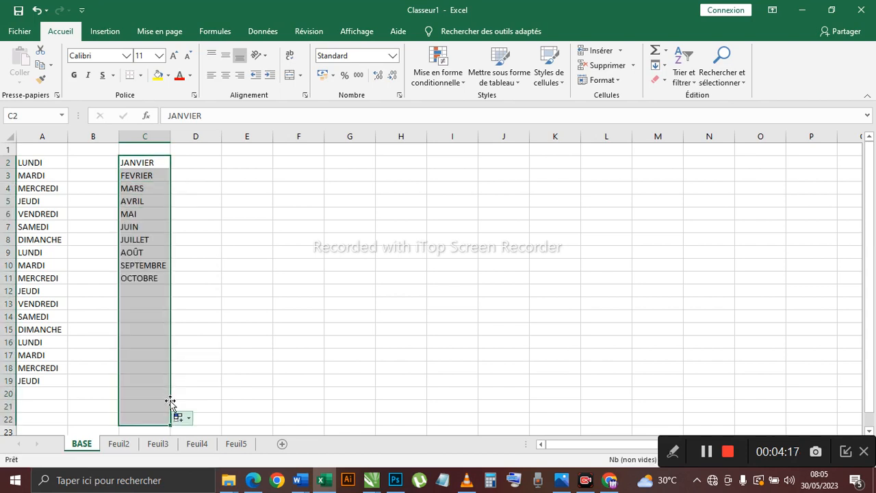
pyautogui.click(200, 244)
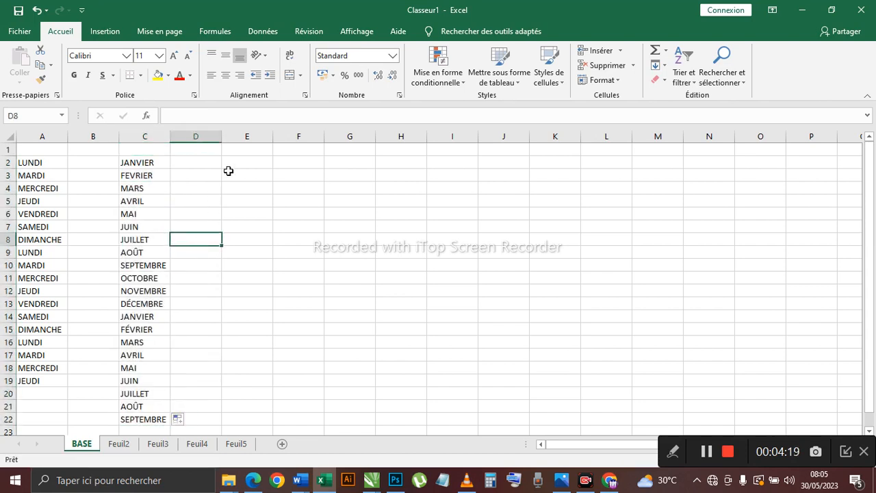
# - Enter the number 1000 in cell E2 and keep that cell selected
pyautogui.click(239, 163)
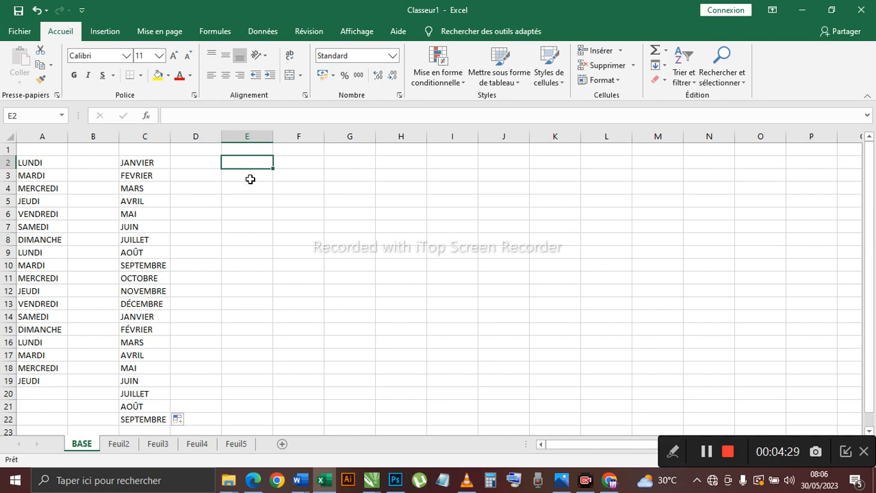
pyautogui.click(231, 209)
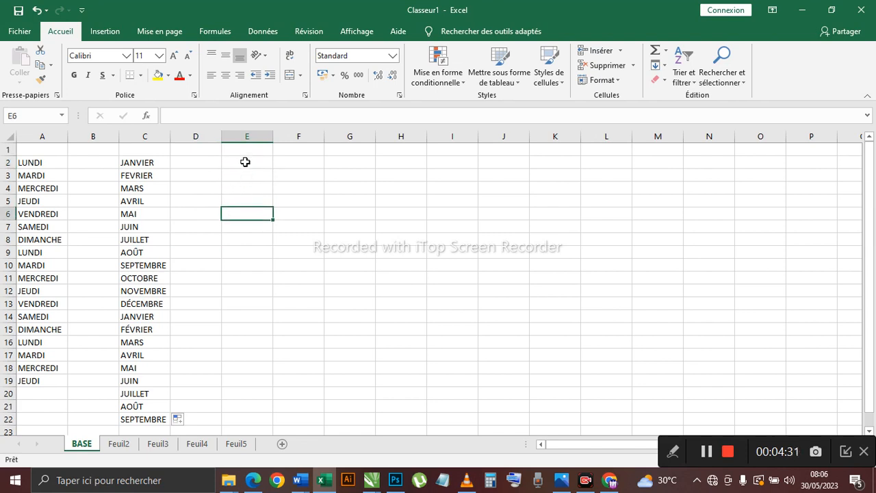
pyautogui.click(246, 164)
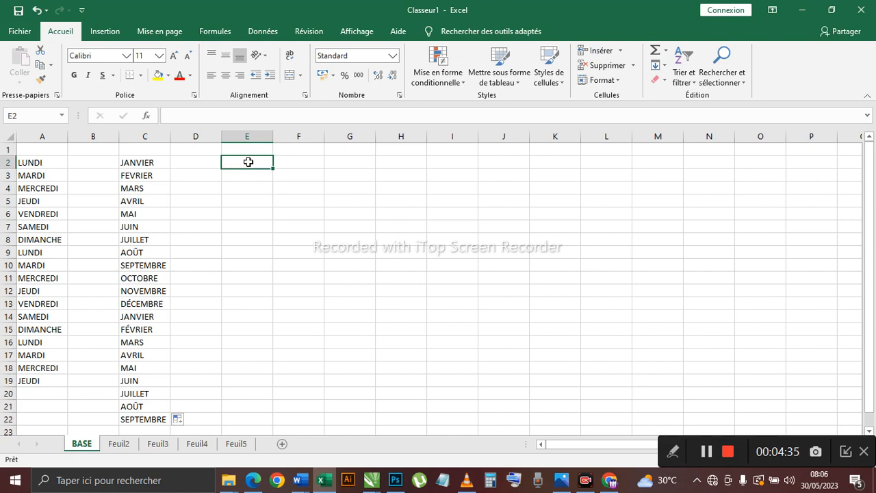
pyautogui.write('1000')
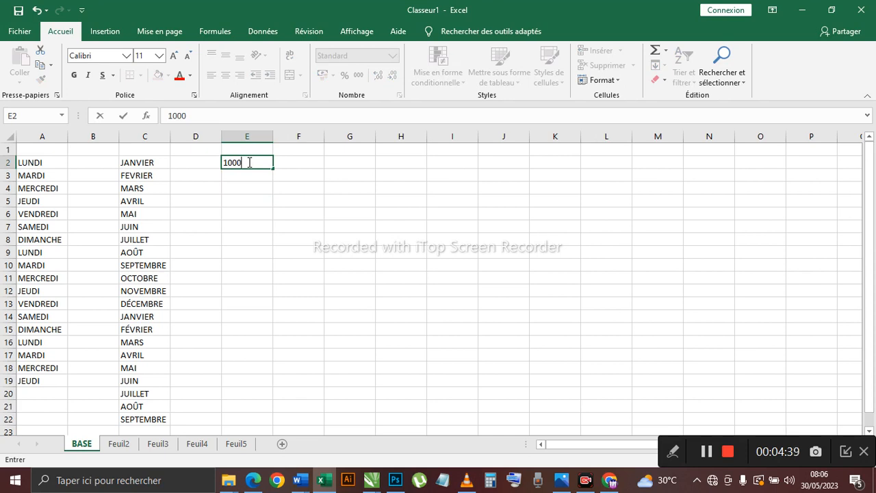
pyautogui.click(249, 201)
pyautogui.click(248, 162)
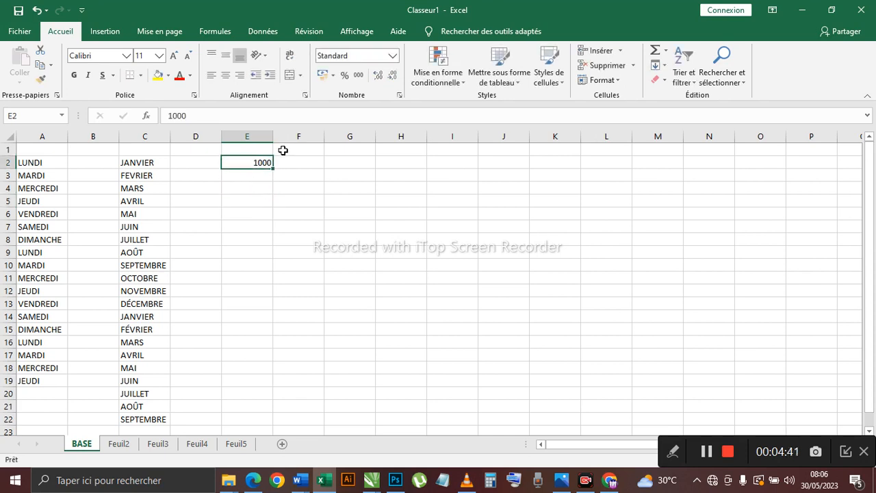
# - Look through the number formats available for cell E2 without changing its format
pyautogui.click(393, 56)
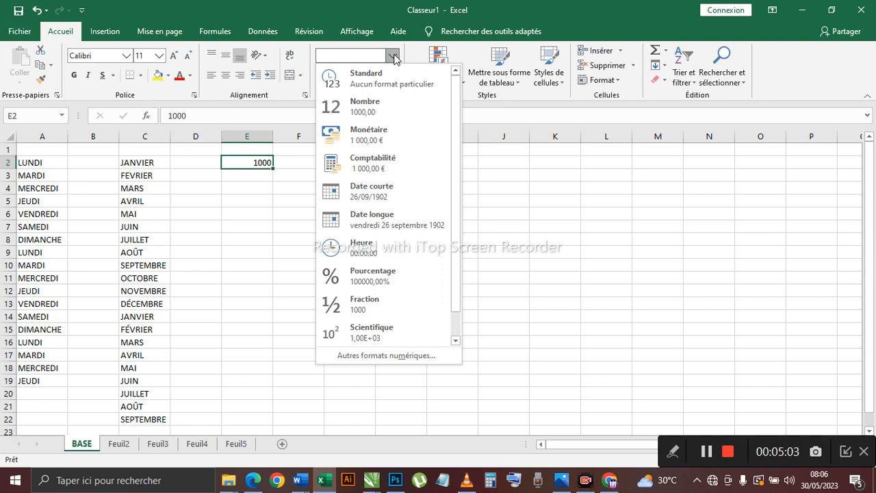
pyautogui.click(394, 60)
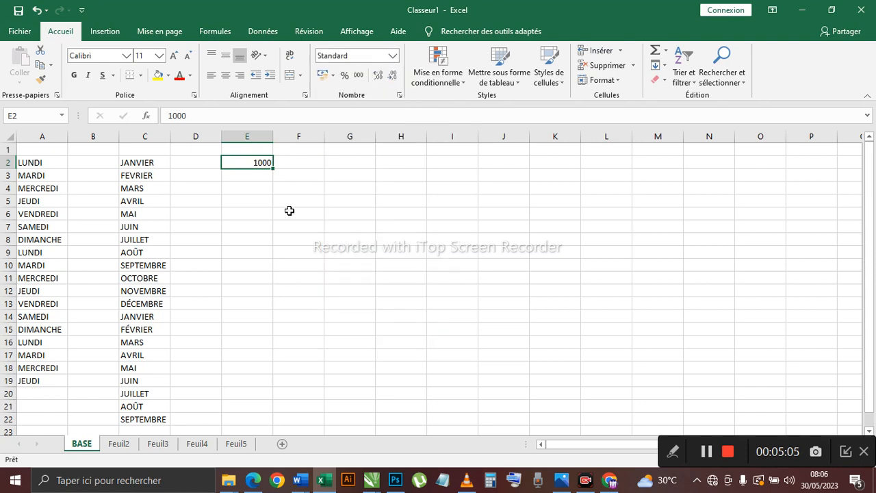
pyautogui.click(288, 186)
pyautogui.click(242, 162)
pyautogui.click(254, 191)
pyautogui.click(303, 189)
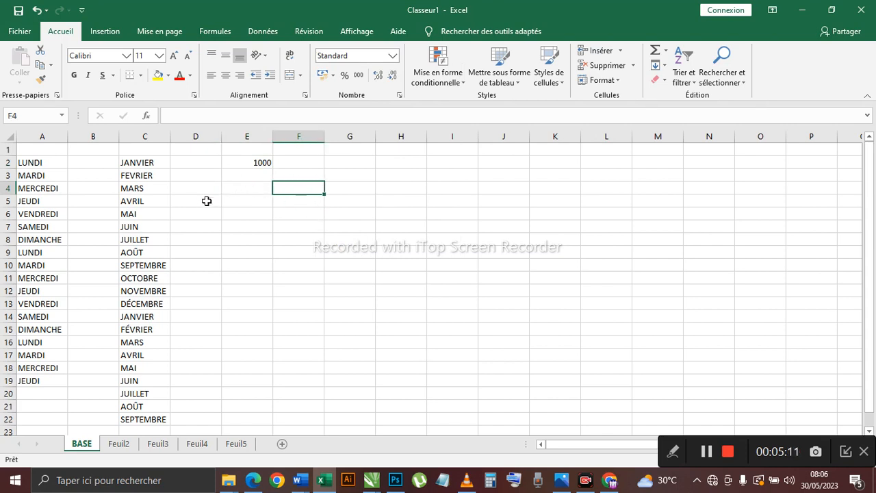
# - Apply all borders (Toutes les bordures) to the range A2:C18 of days and months
pyautogui.click(138, 174)
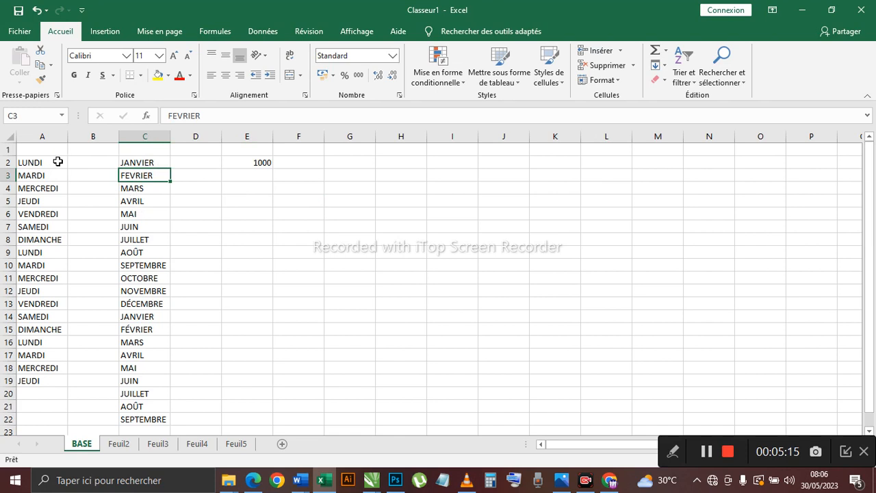
pyautogui.moveTo(39, 162); pyautogui.dragTo(144, 370)
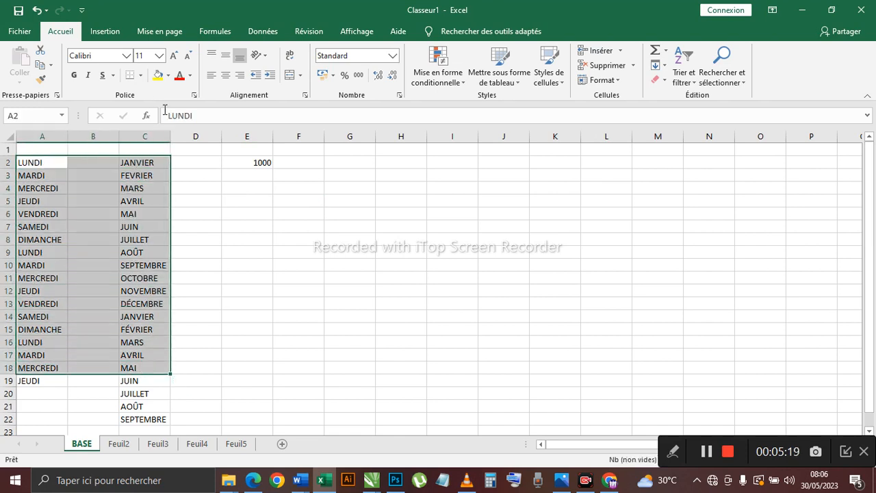
pyautogui.click(141, 75)
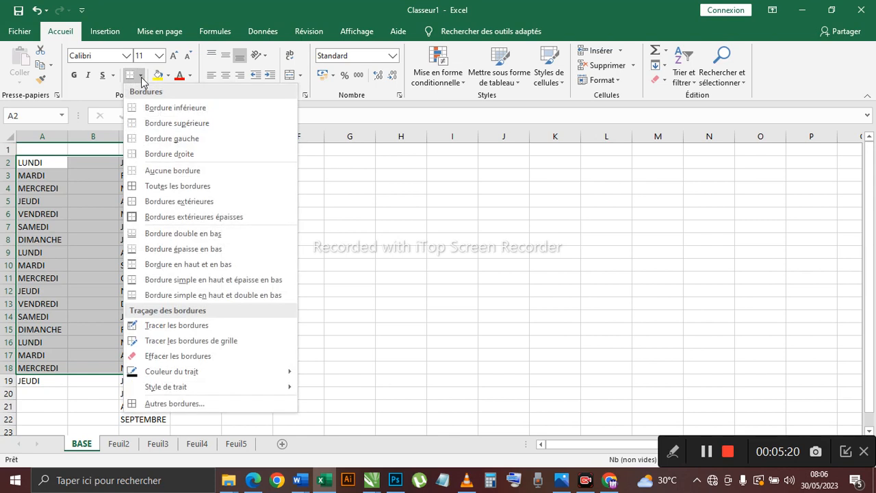
pyautogui.click(152, 197)
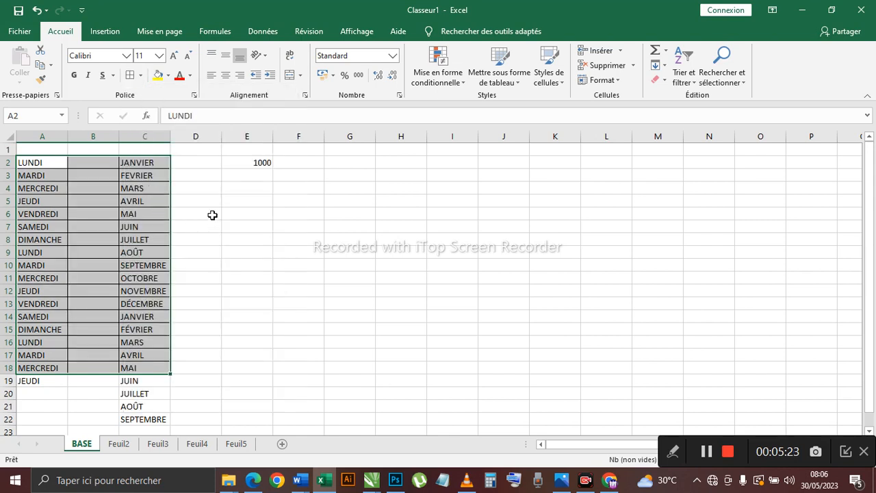
pyautogui.click(206, 202)
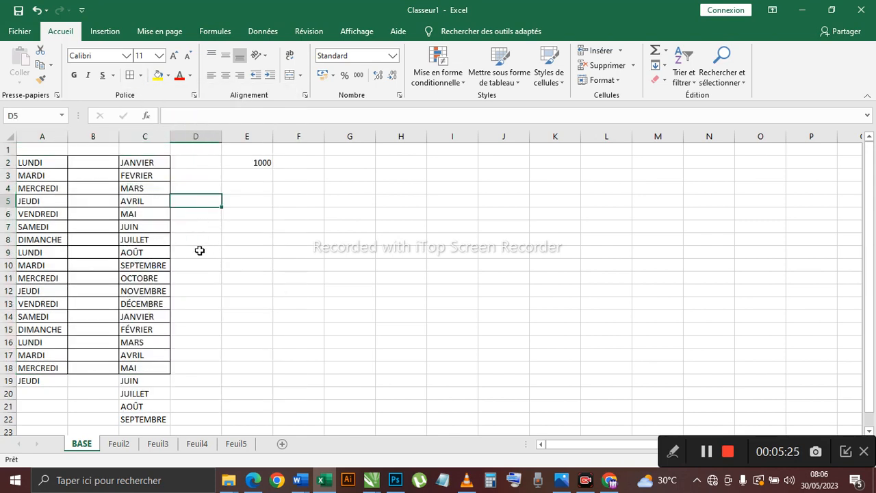
# - Open the cell formatting for AVRIL in C5 and set its font to bold (Gras) and white
pyautogui.click(135, 203)
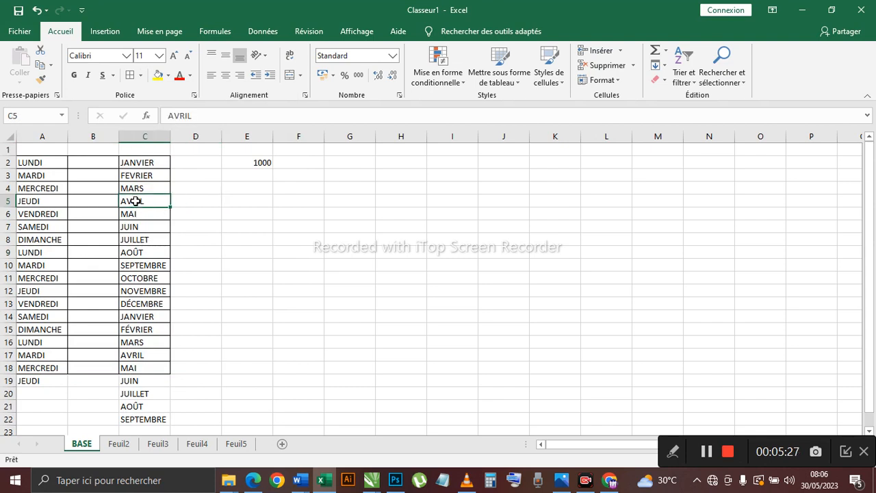
pyautogui.rightClick(139, 202)
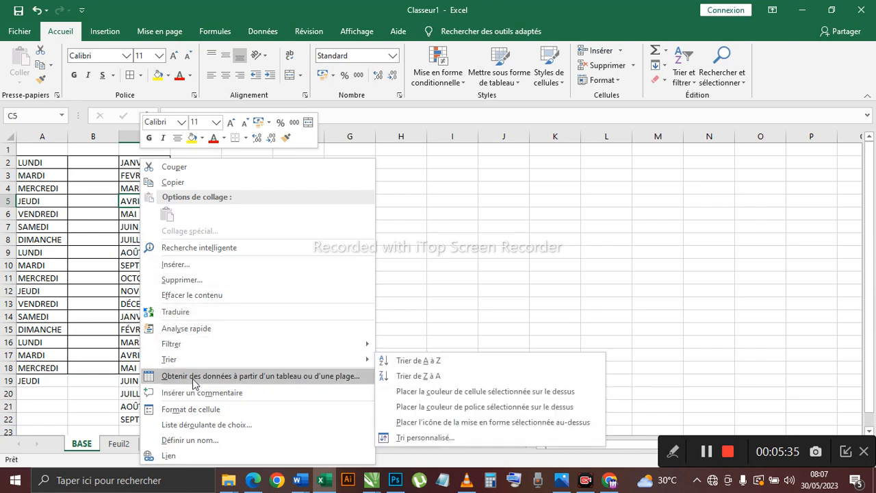
pyautogui.press('Escape')
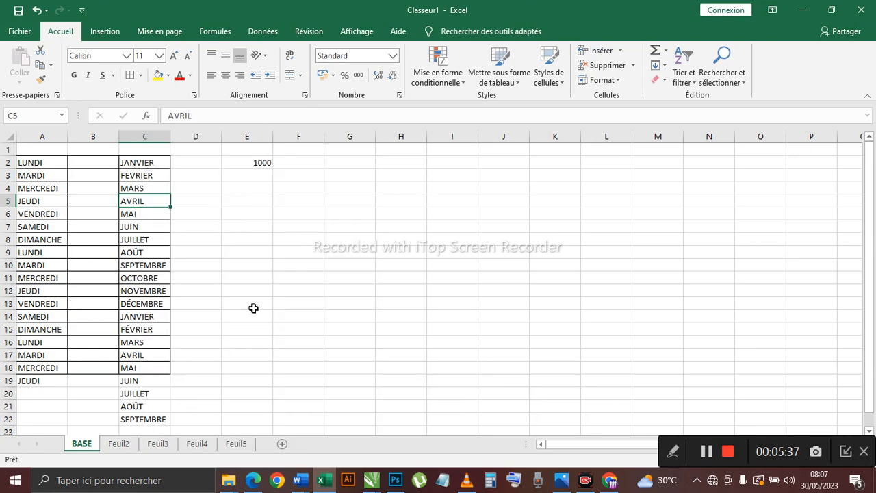
pyautogui.hotkey('ctrl', '1')
pyautogui.moveTo(123, 165); pyautogui.dragTo(371, 171)
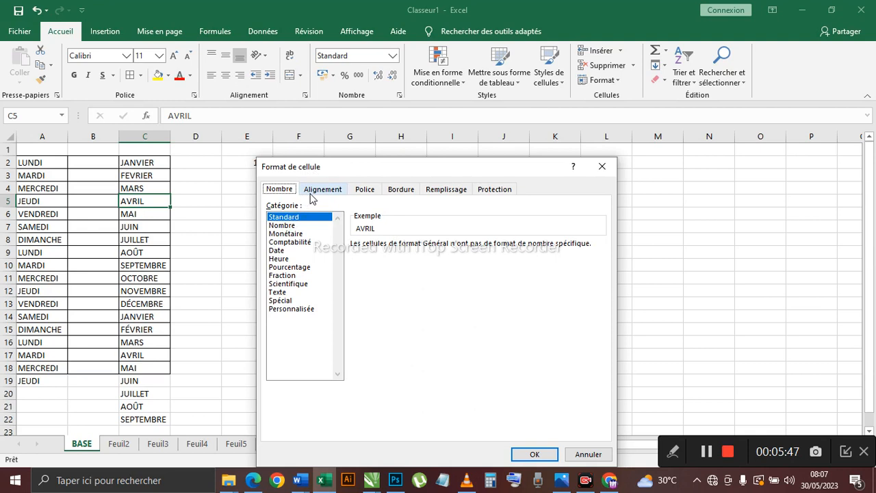
pyautogui.click(364, 193)
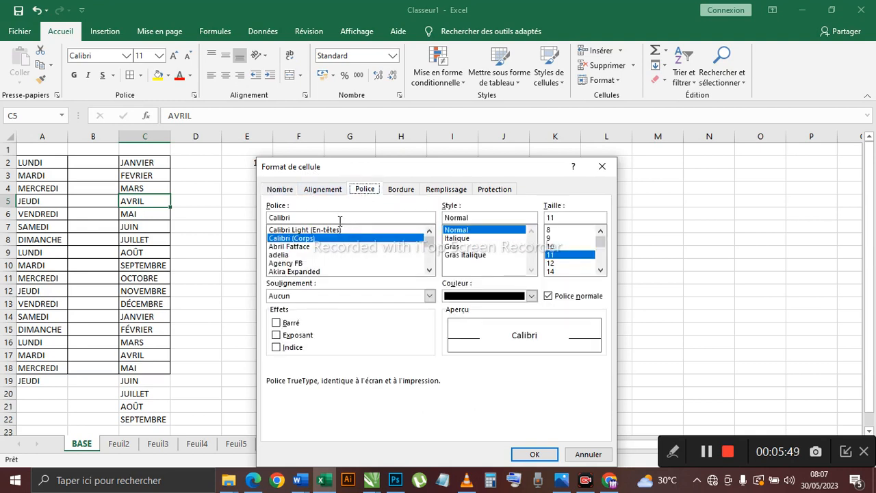
pyautogui.click(465, 247)
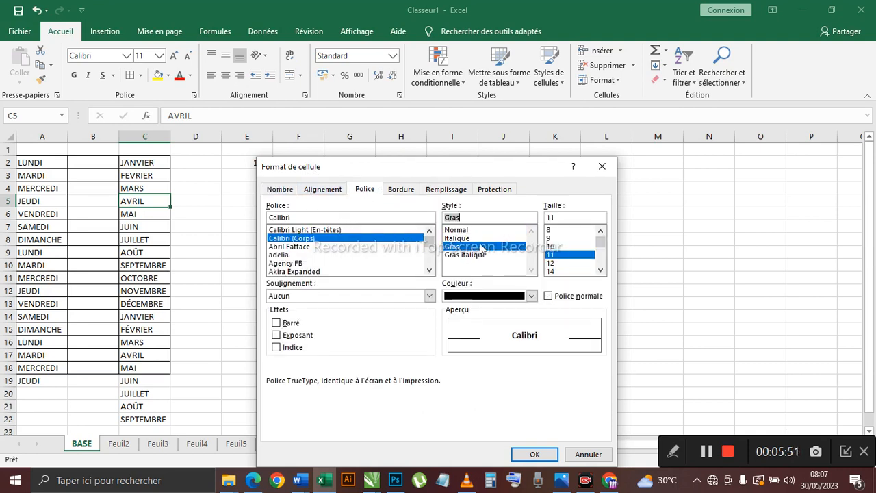
pyautogui.click(532, 297)
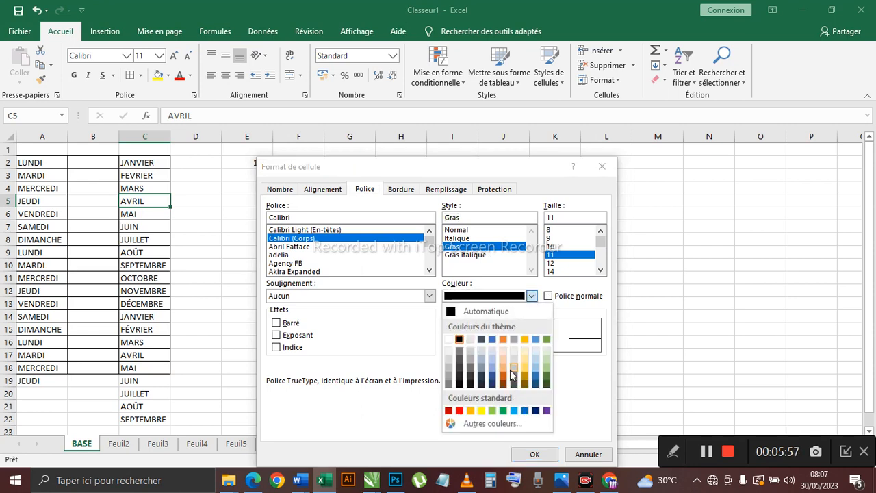
pyautogui.click(448, 338)
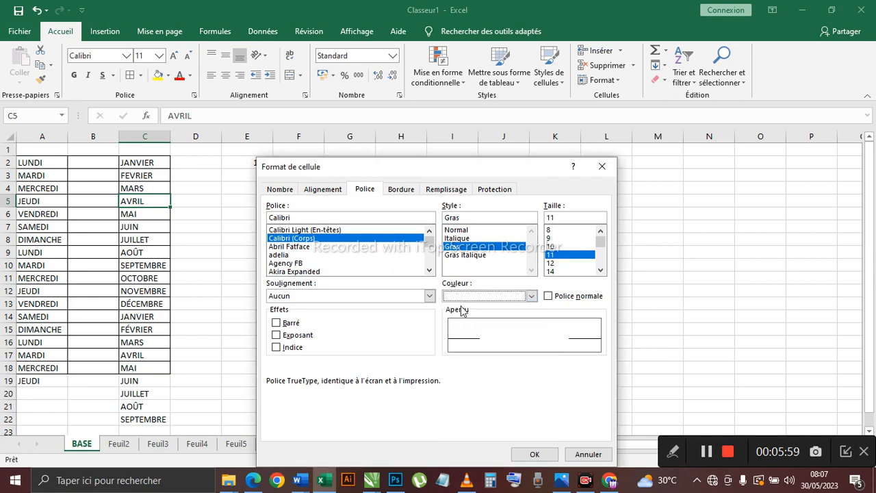
# - Give cell C5 a dark blue background fill and apply the formatting
pyautogui.click(429, 191)
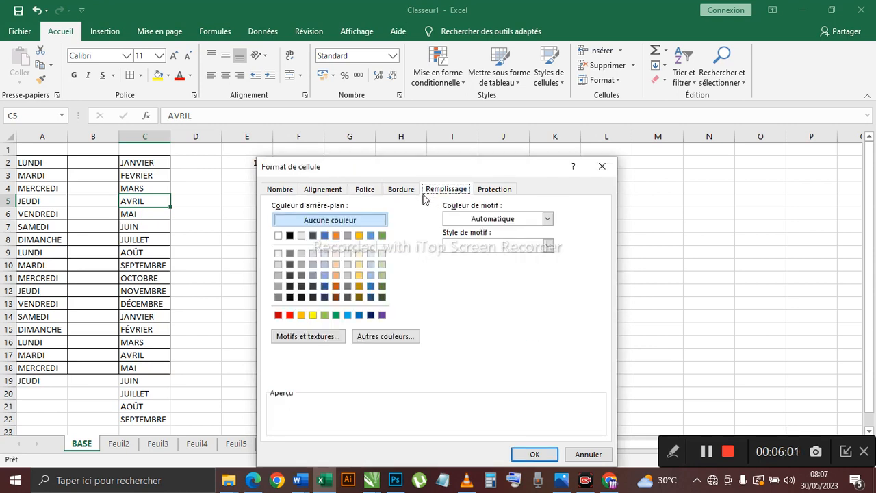
pyautogui.click(370, 315)
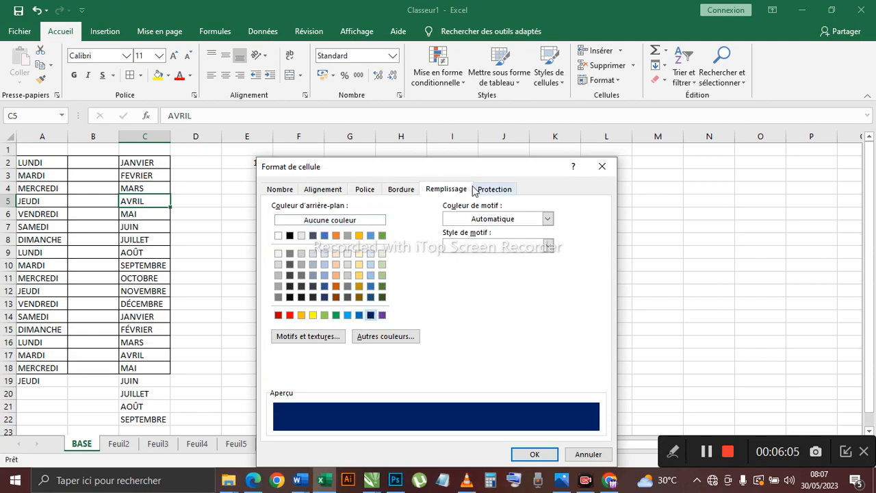
pyautogui.moveTo(469, 164); pyautogui.dragTo(457, 95)
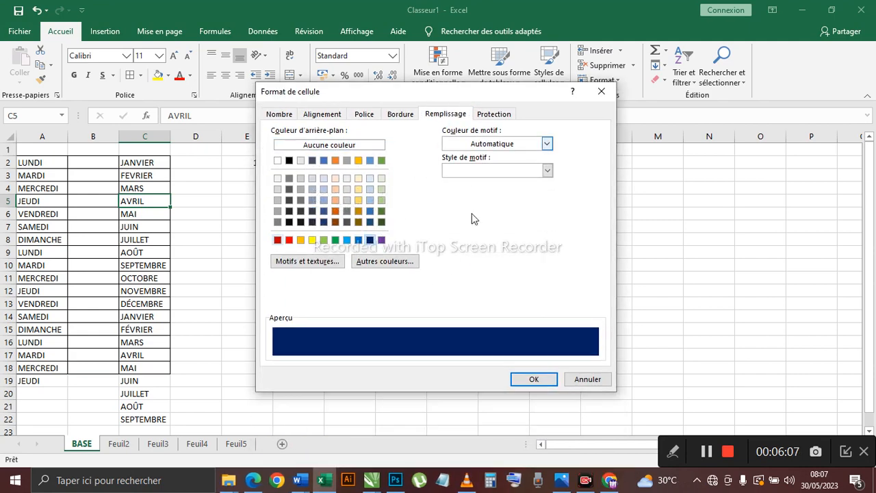
pyautogui.click(530, 379)
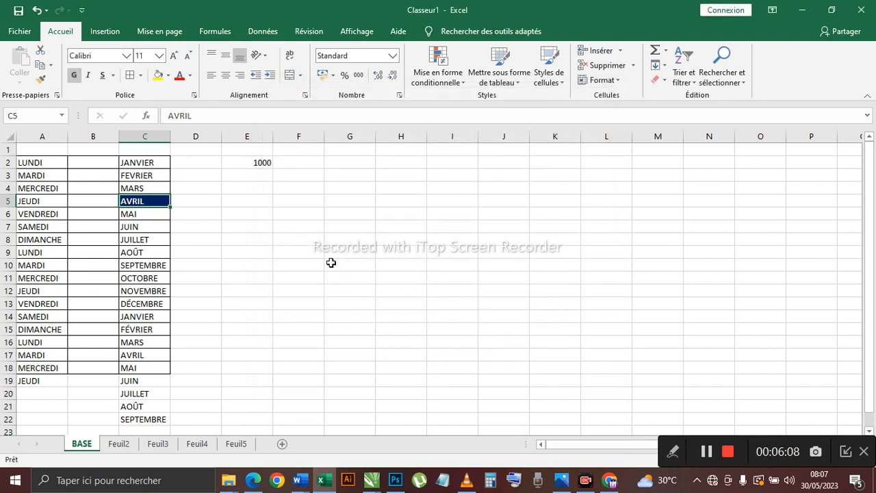
pyautogui.click(267, 225)
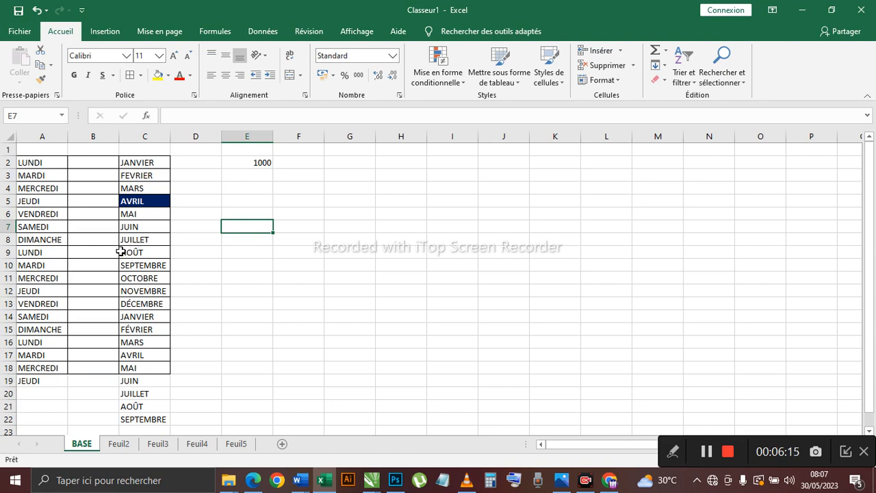
pyautogui.click(186, 198)
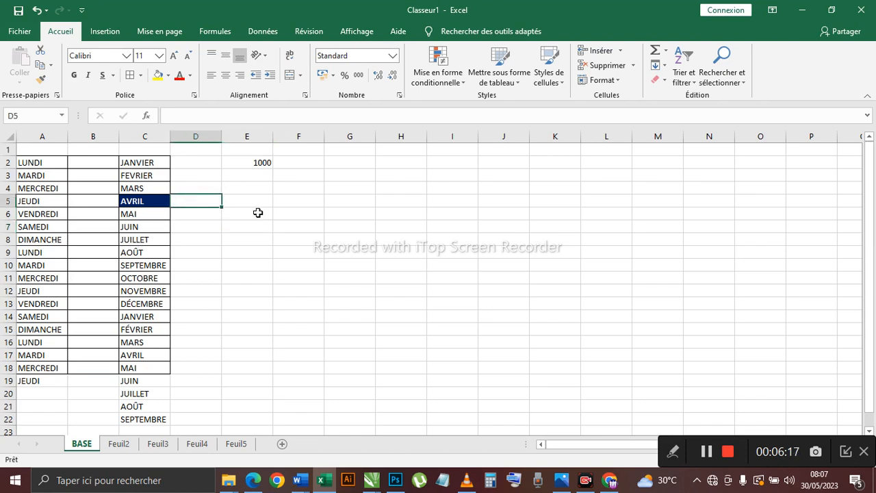
pyautogui.click(291, 201)
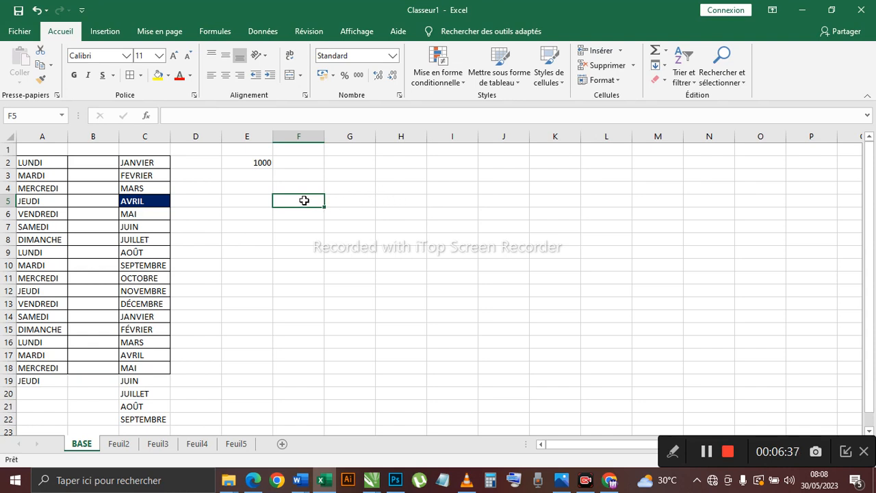
pyautogui.click(357, 204)
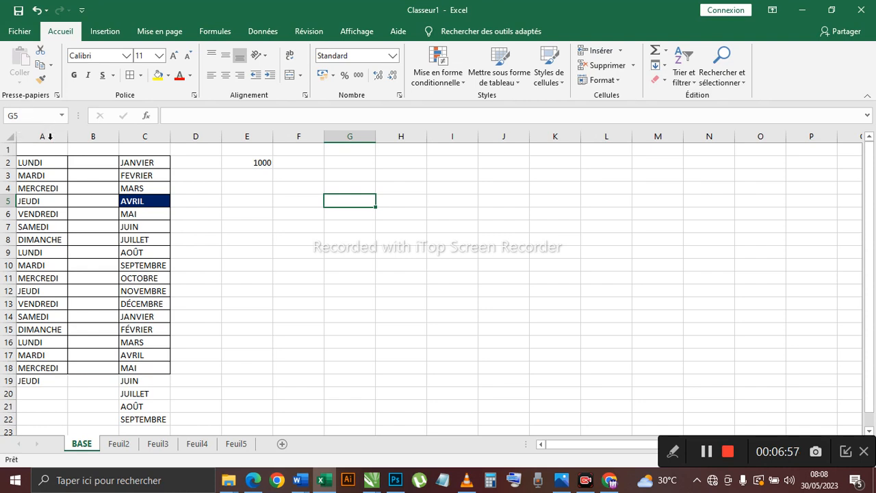
pyautogui.click(142, 227)
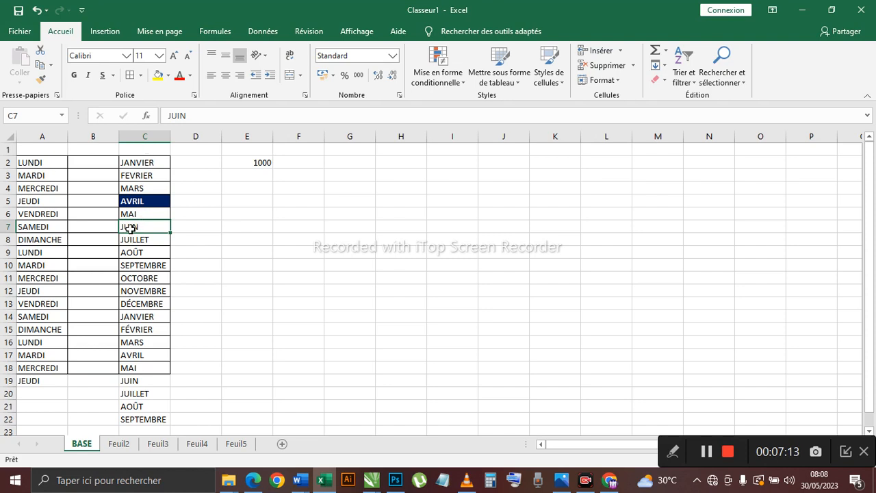
pyautogui.click(247, 264)
pyautogui.click(170, 115)
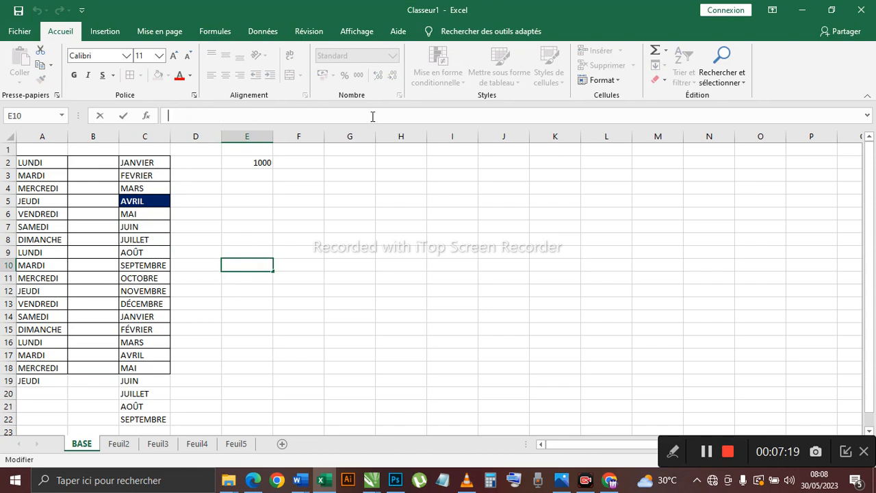
pyautogui.click(294, 238)
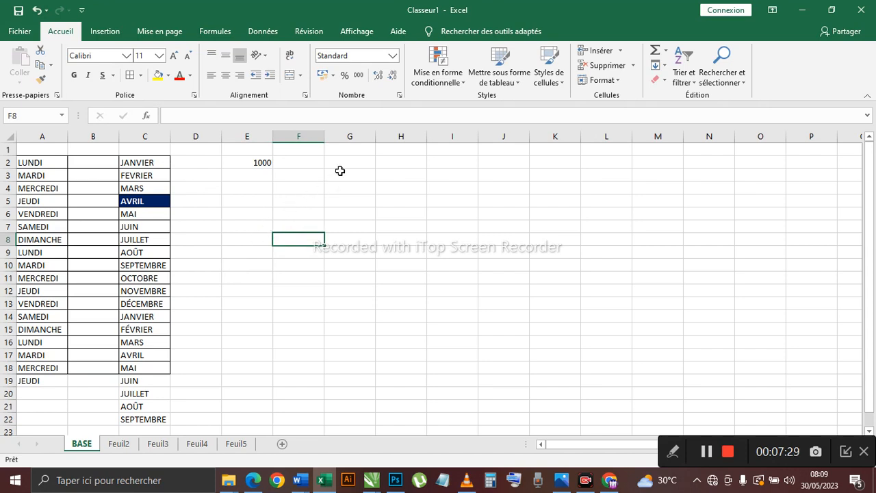
pyautogui.moveTo(346, 162); pyautogui.dragTo(544, 393)
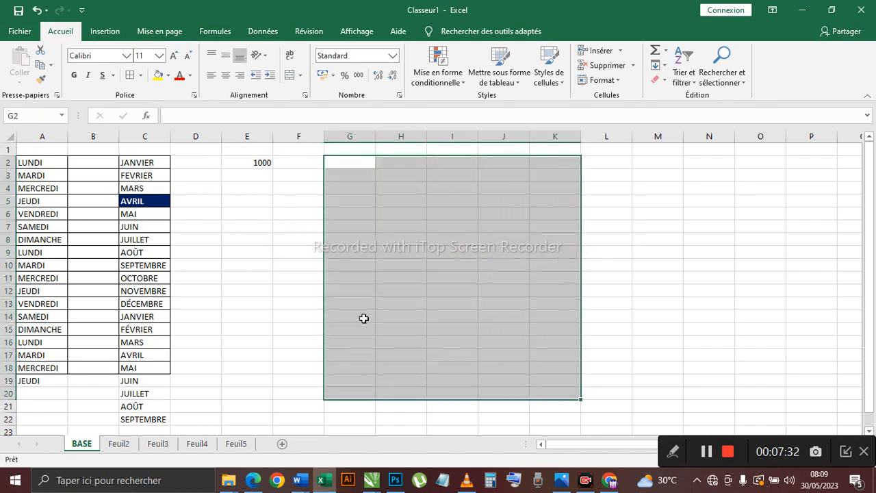
pyautogui.click(254, 254)
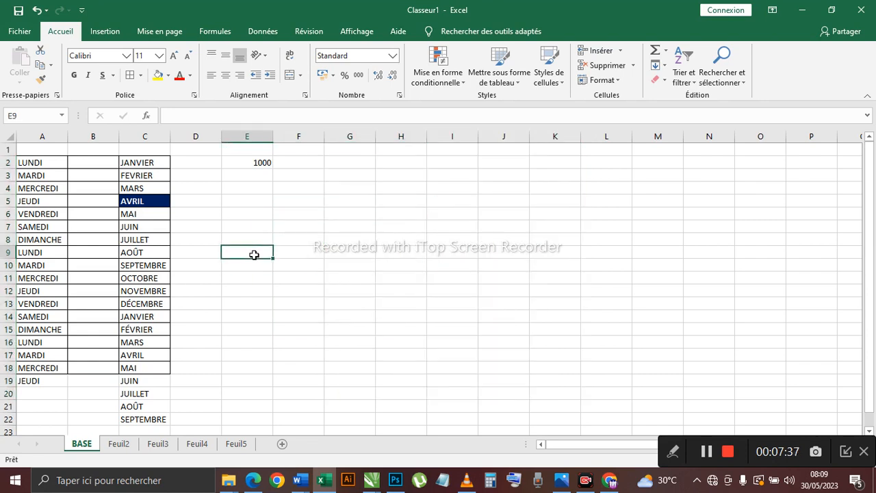
# - On sheet Feuil2, apply all borders (Toutes les bordures) to the range B2:E20 to make an empty table grid
pyautogui.click(119, 445)
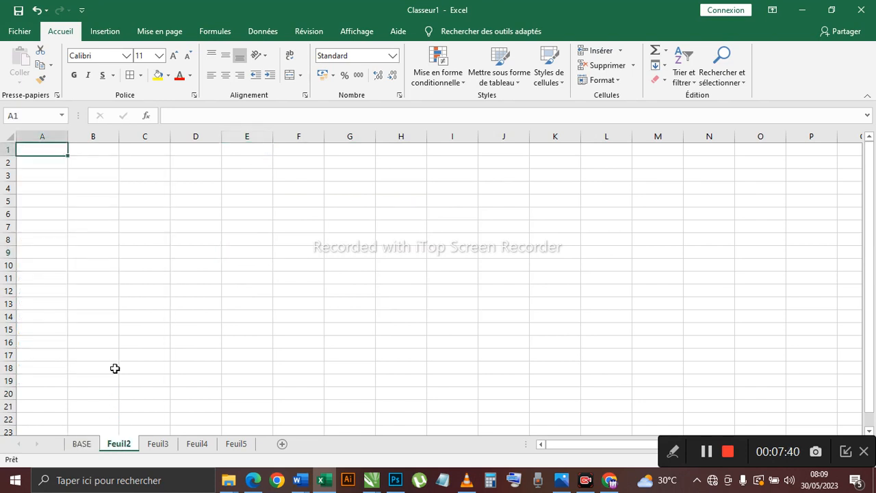
pyautogui.click(80, 176)
pyautogui.moveTo(80, 176); pyautogui.dragTo(275, 378)
pyautogui.click(363, 264)
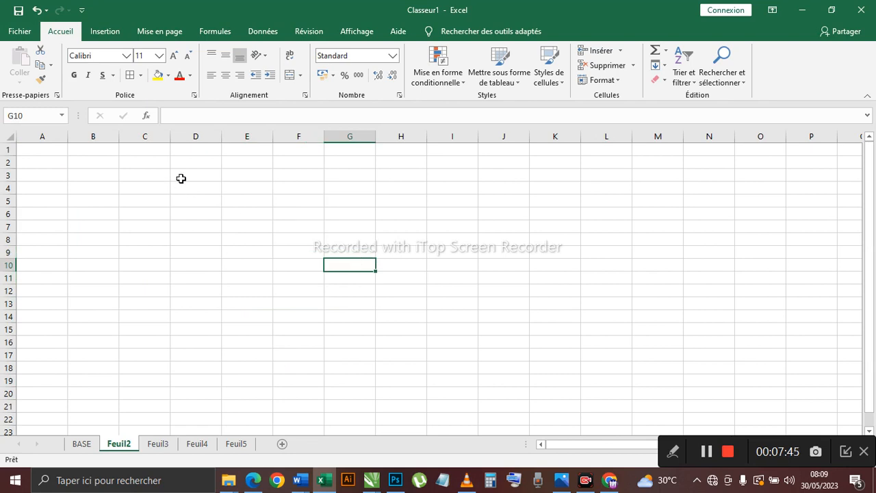
pyautogui.moveTo(85, 163); pyautogui.dragTo(242, 397)
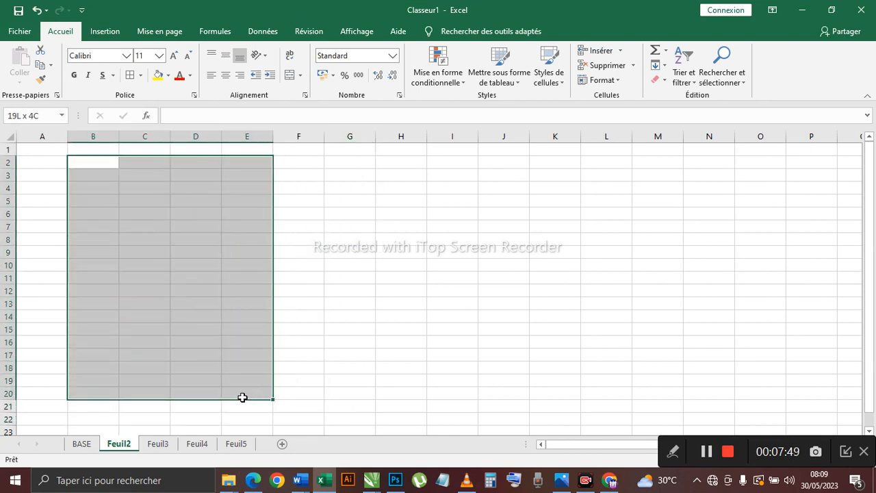
pyautogui.moveTo(242, 397); pyautogui.dragTo(242, 397)
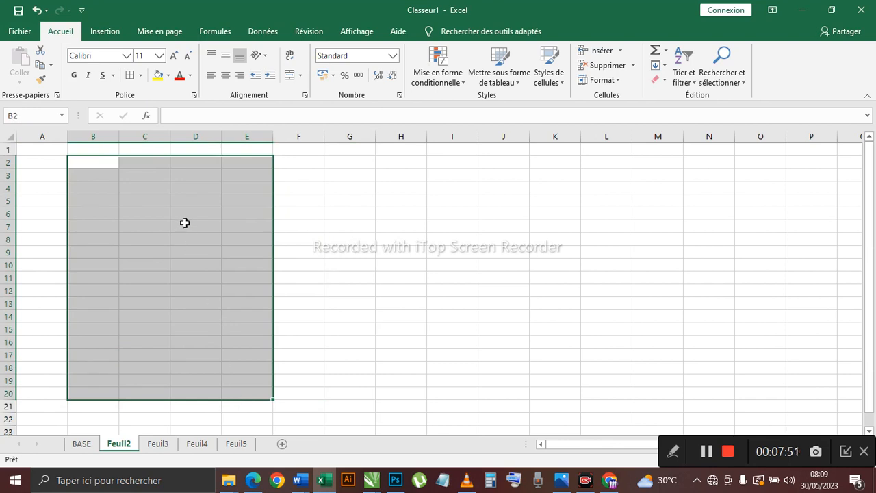
pyautogui.click(142, 76)
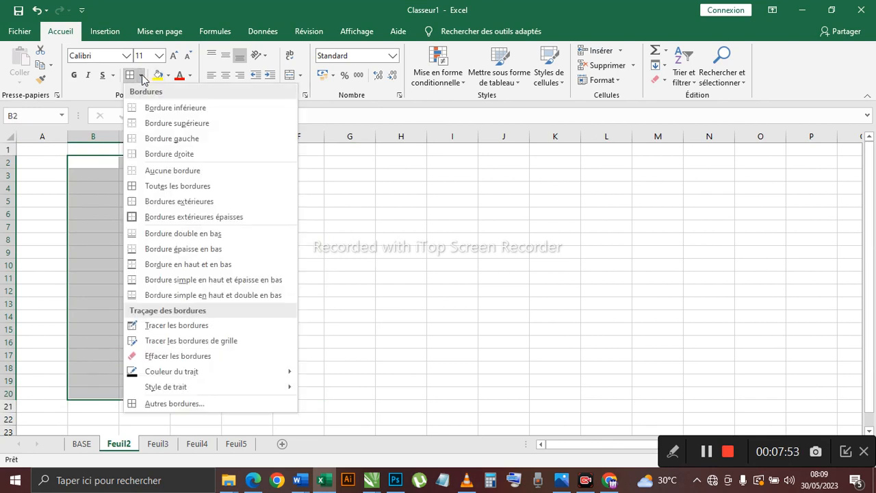
pyautogui.click(163, 191)
pyautogui.click(299, 201)
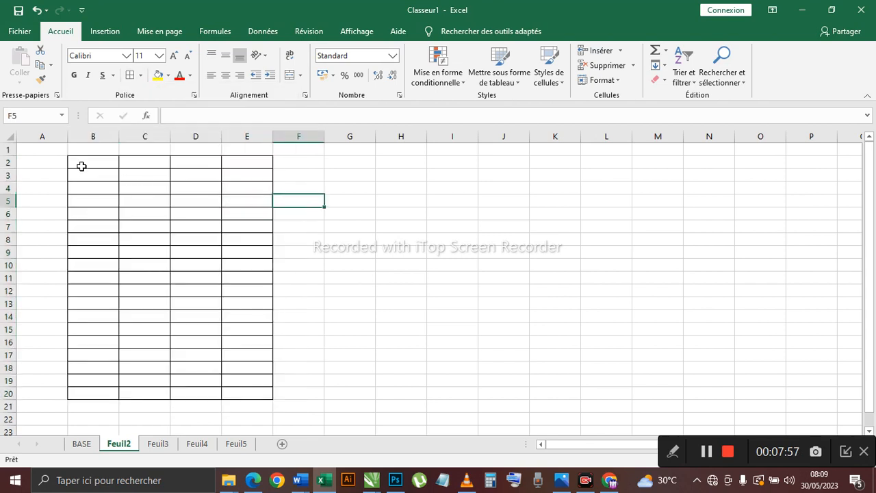
# - Merge the cells of B2:E3 row by row, and merge both rows into a single title cell (Fusionner)
pyautogui.moveTo(79, 164); pyautogui.dragTo(238, 171)
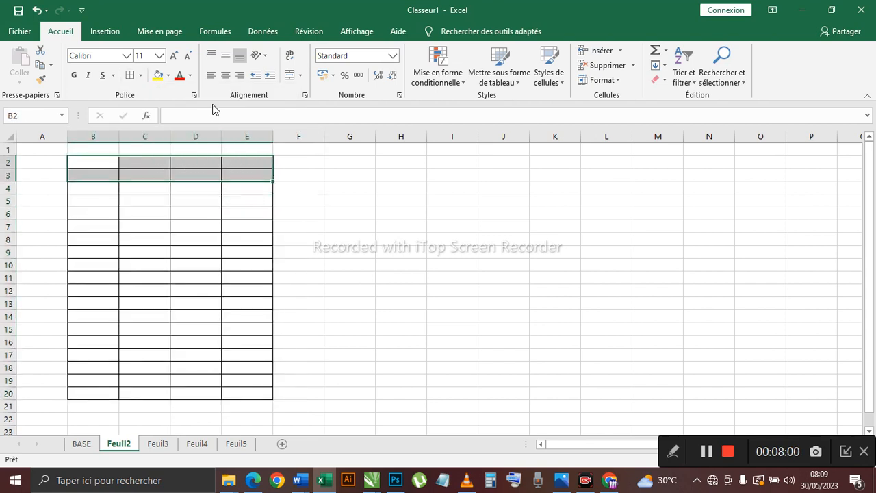
pyautogui.click(301, 76)
pyautogui.click(310, 106)
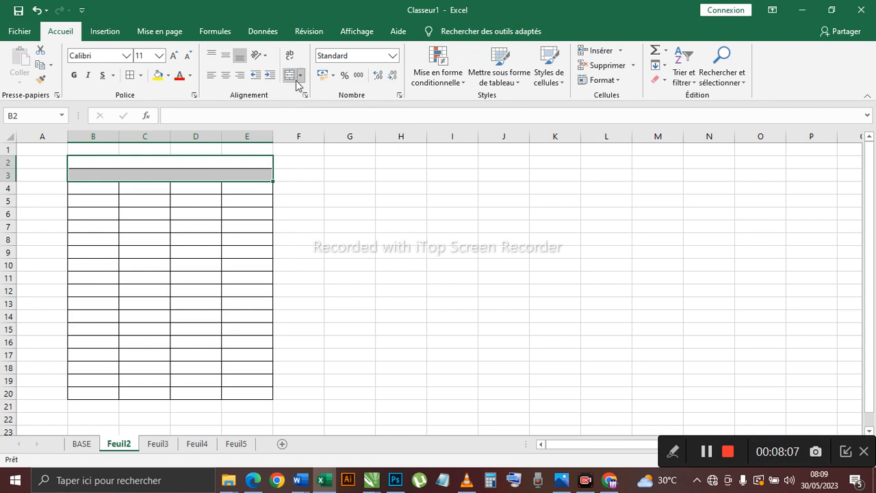
pyautogui.click(217, 162)
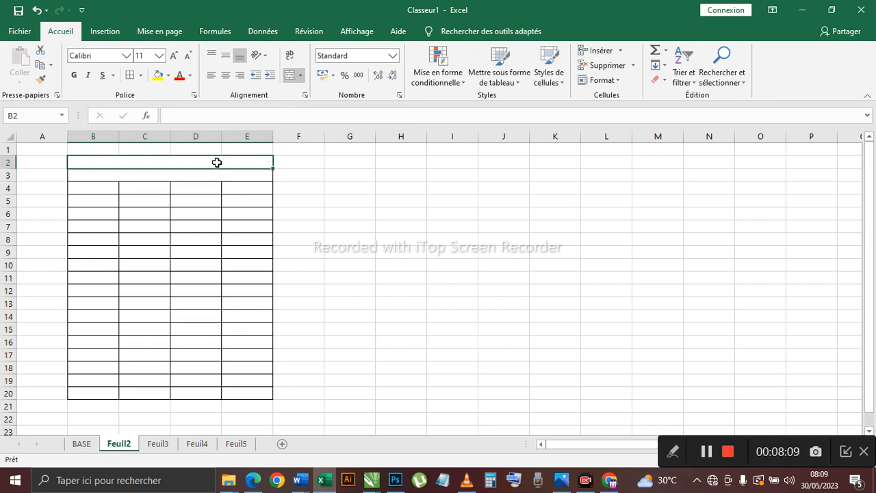
pyautogui.moveTo(217, 167); pyautogui.dragTo(216, 176)
pyautogui.click(300, 75)
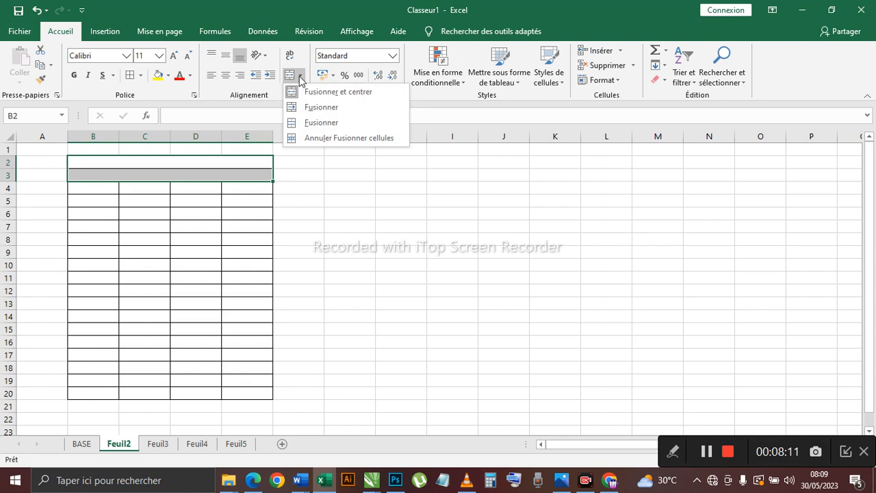
pyautogui.click(314, 123)
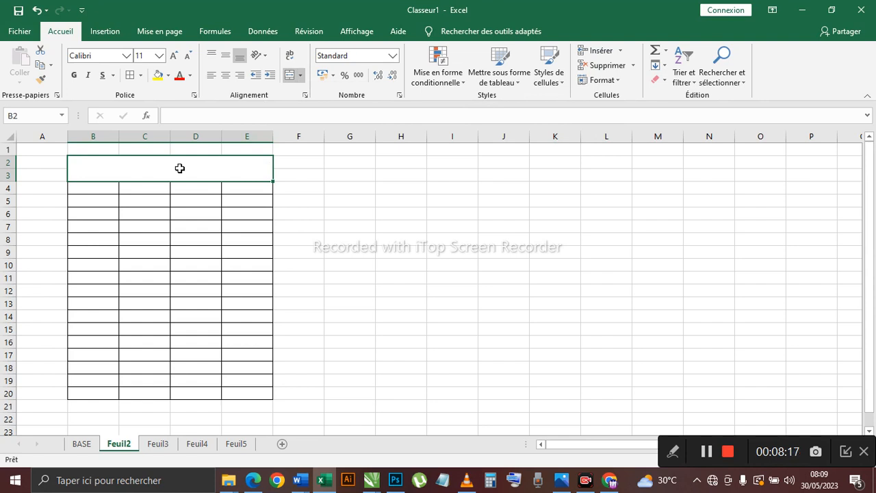
# - Enter the title DEVIS in the merged cell B2 and centre it horizontally and vertically
pyautogui.write('DEVIS')
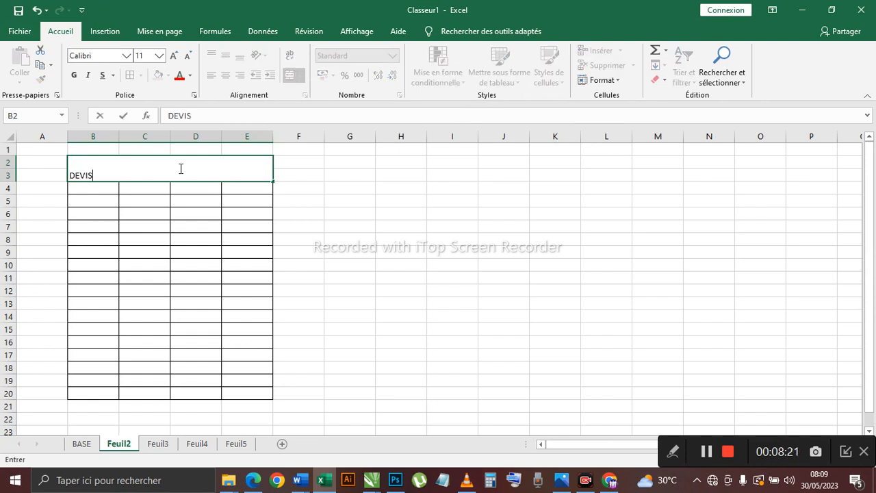
pyautogui.click(273, 208)
pyautogui.click(204, 174)
pyautogui.click(228, 75)
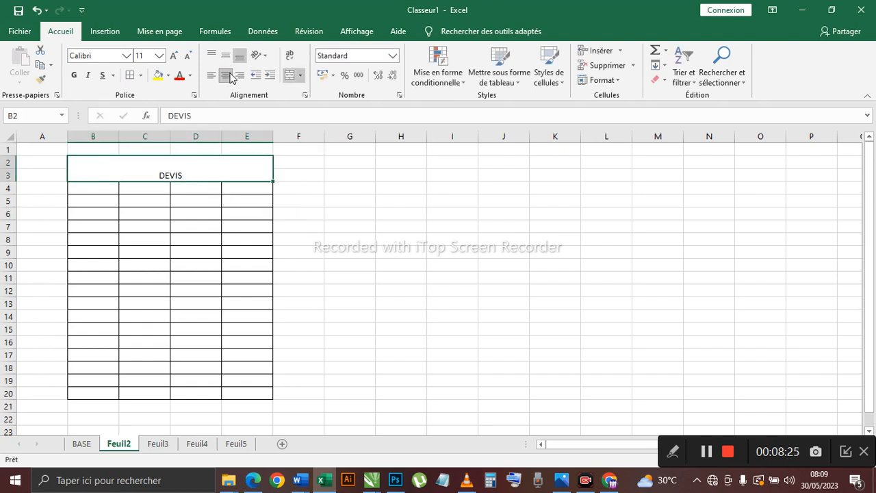
pyautogui.click(225, 54)
# - Increase the font size of the DEVIS title to 28 and make it bold
pyautogui.click(173, 55)
pyautogui.click(173, 55)
pyautogui.click(173, 55)
pyautogui.click(173, 54)
pyautogui.click(173, 55)
pyautogui.click(173, 55)
pyautogui.click(173, 55)
pyautogui.click(173, 55)
pyautogui.click(173, 55)
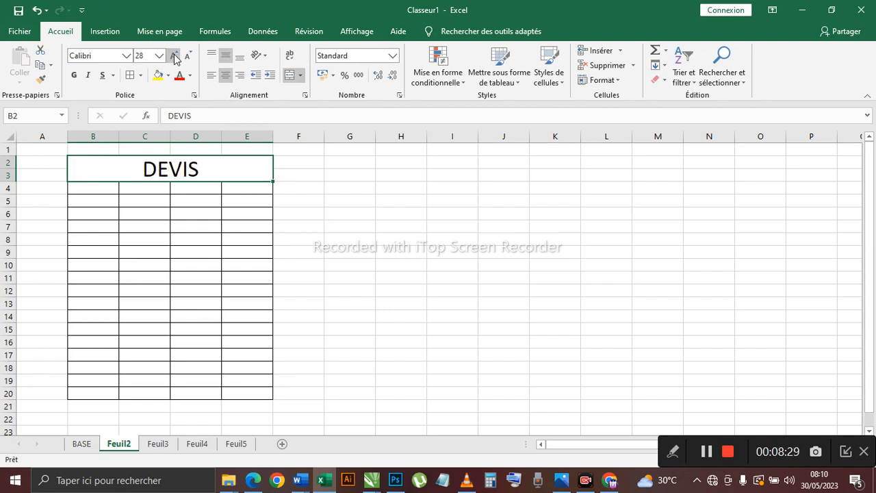
pyautogui.click(74, 76)
# - Widen the table columns B, C, D and E to make room for the column headings
pyautogui.click(93, 191)
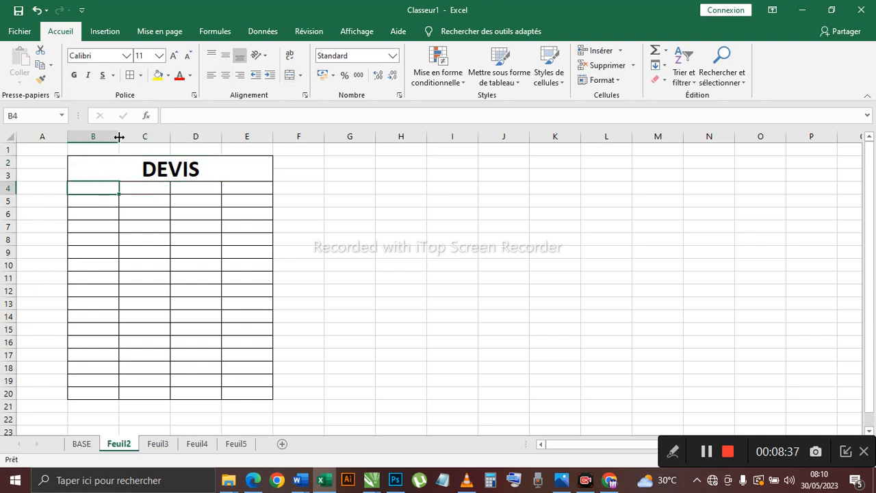
pyautogui.moveTo(119, 139); pyautogui.dragTo(222, 135)
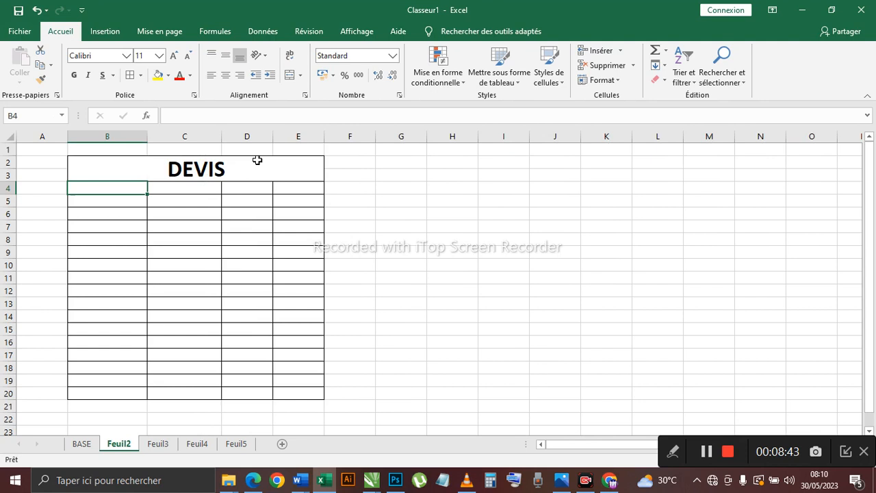
pyautogui.moveTo(271, 142); pyautogui.dragTo(291, 140)
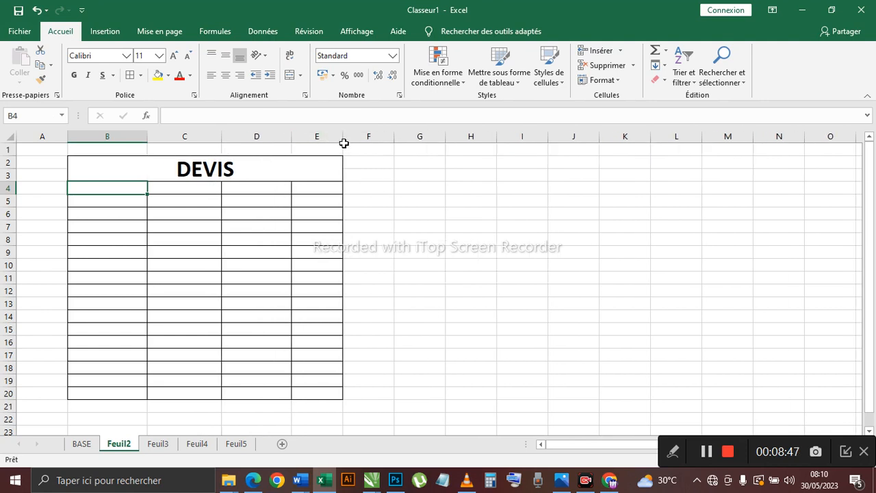
pyautogui.moveTo(345, 140); pyautogui.dragTo(354, 141)
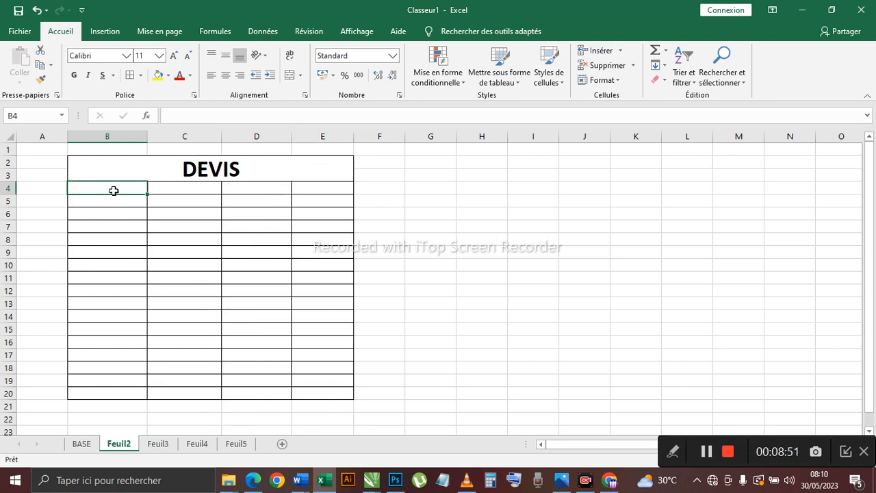
# - Enter the column headings DESIGNATION, QUANTITES, PRIX UNITARES and PRIX TOTAL in cells B4 to E4
pyautogui.write('DE')
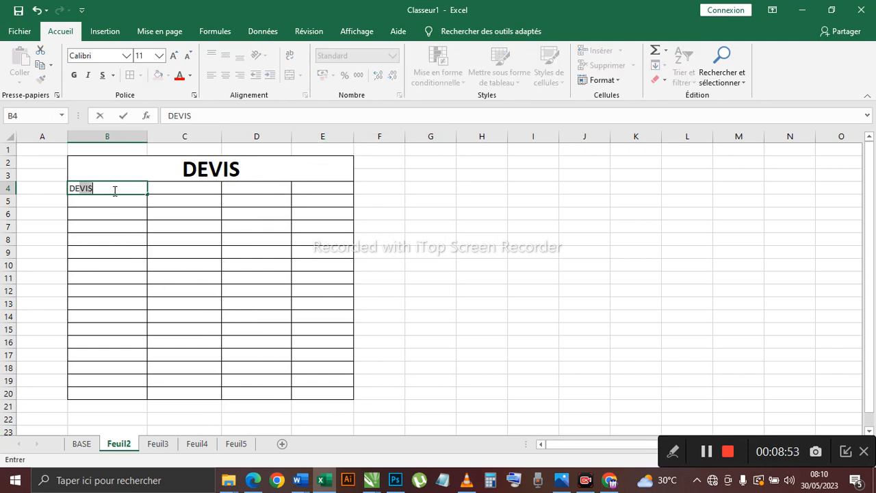
pyautogui.write('SIGNATION')
pyautogui.press('Tab')
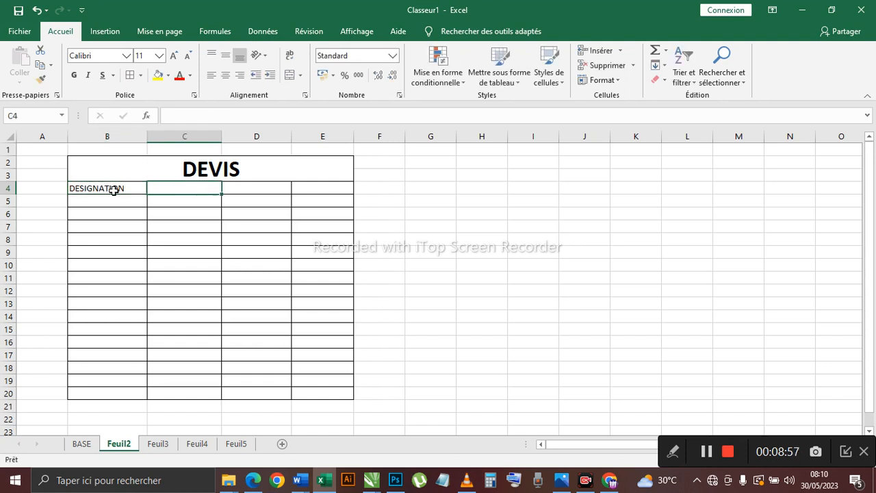
pyautogui.write('QUANTITES')
pyautogui.press('Tab')
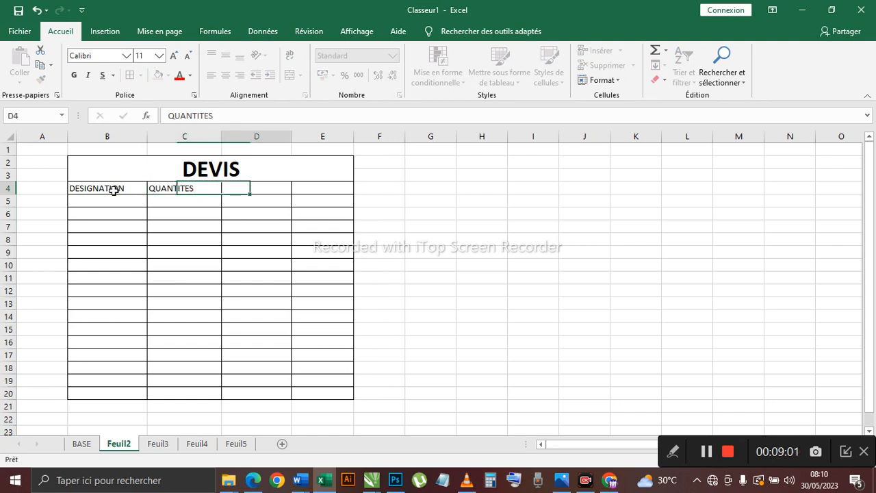
pyautogui.write('PRI')
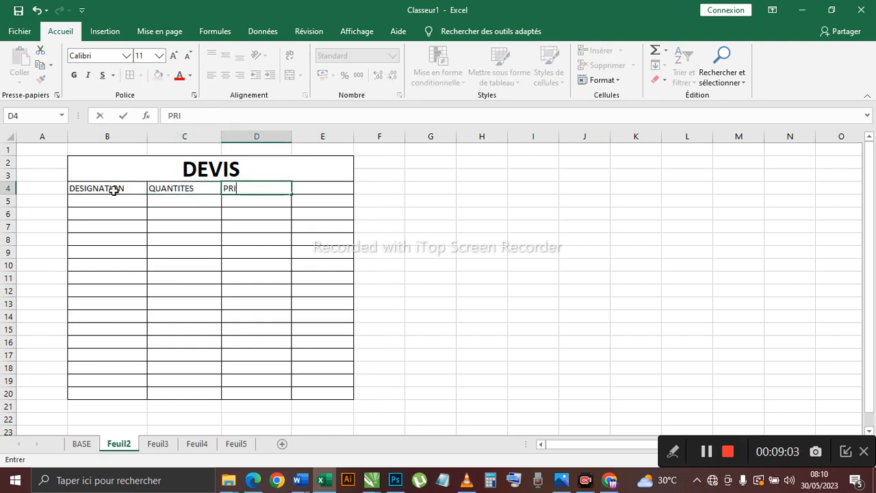
pyautogui.write('X UNITARES')
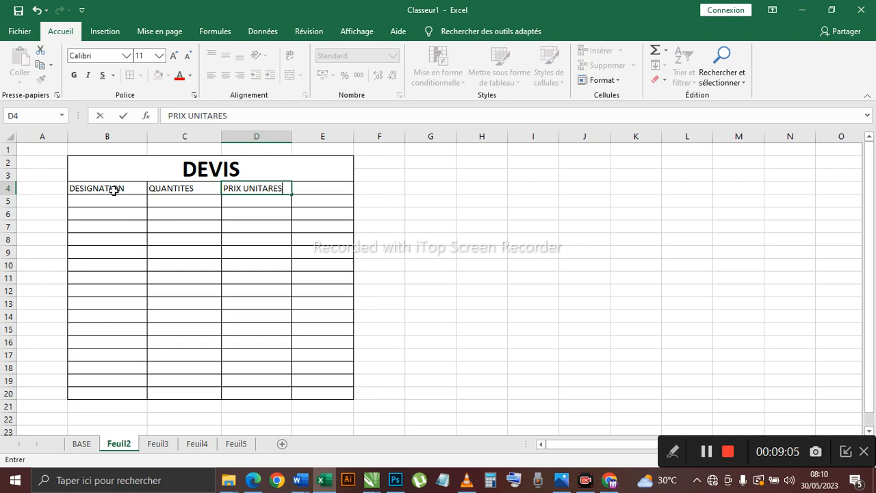
pyautogui.press('Tab')
pyautogui.write('PRIX TO')
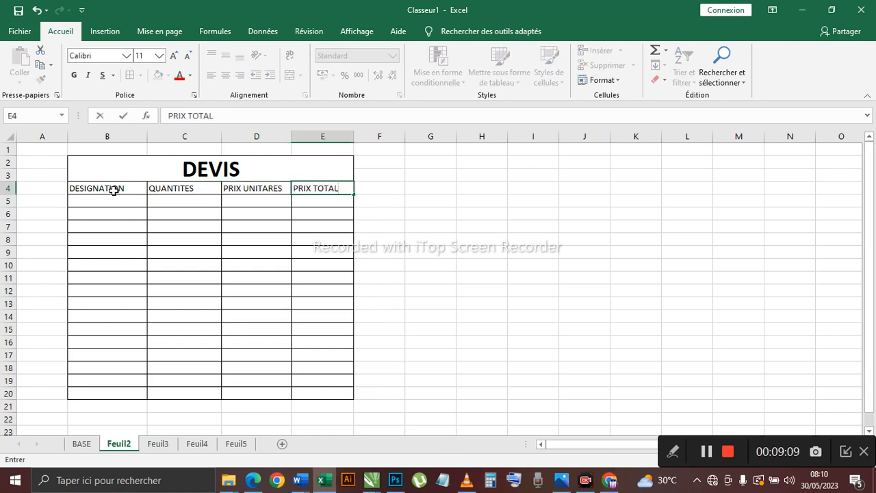
pyautogui.press('Return')
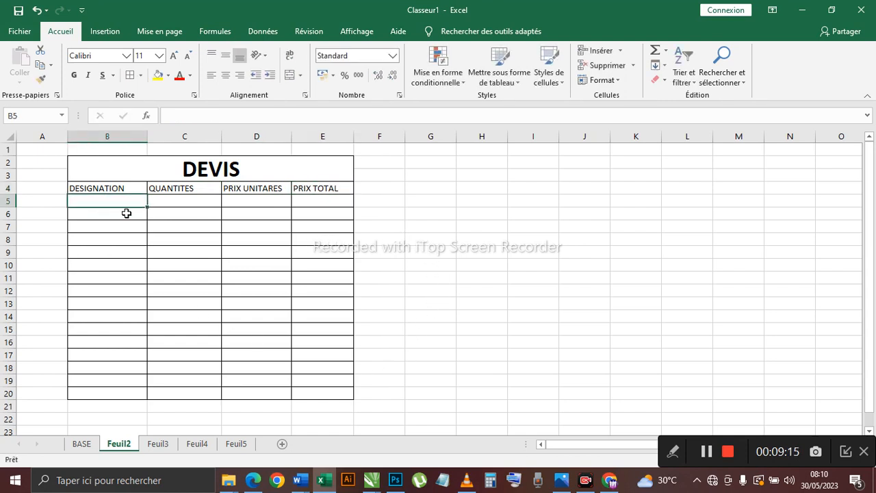
# - Enter BOITES DE BICS as the first item under DESIGNATION in B5
pyautogui.write('BO')
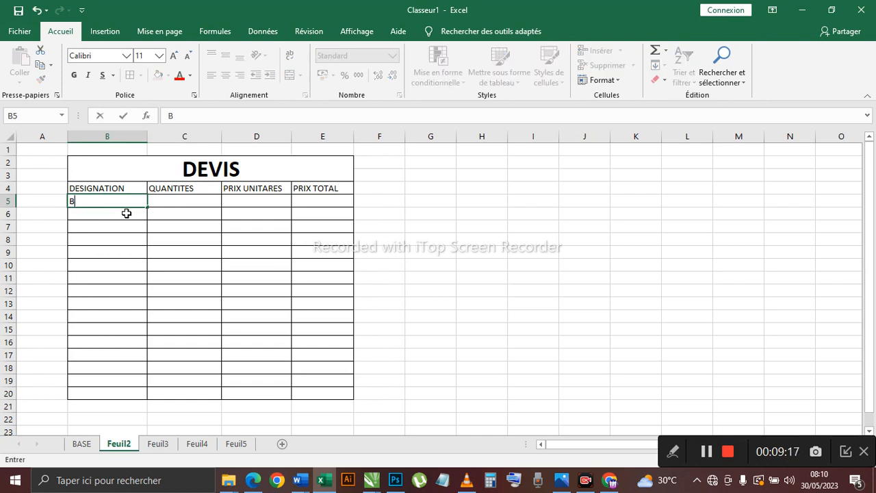
pyautogui.write('IYO')
pyautogui.press('BackSpace')
pyautogui.press('BackSpace')
pyautogui.write('R')
pyautogui.write('TES DE BICS')
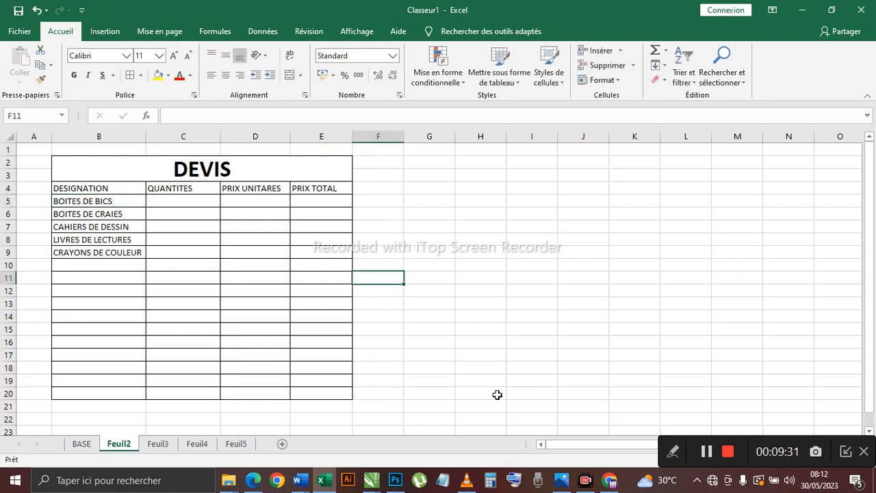
# - Delete the empty table rows 10 to 20 from the sheet (Supprimer des lignes dans la feuille)
pyautogui.click(88, 268)
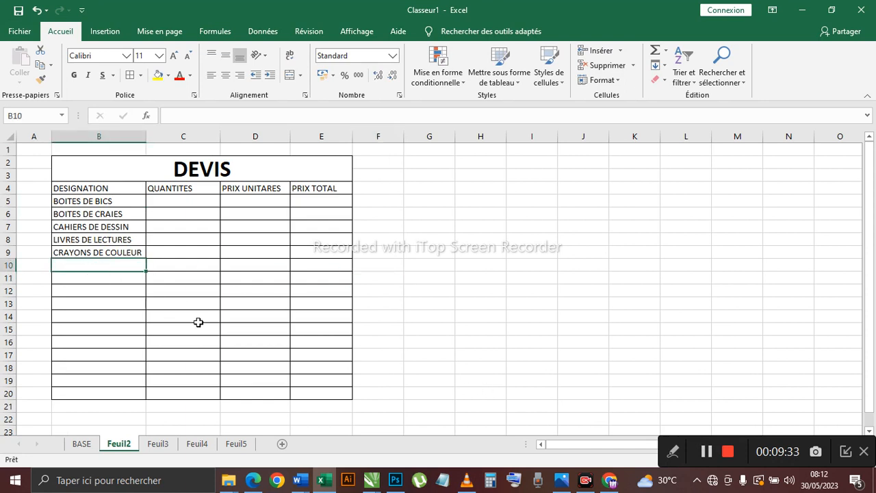
pyautogui.moveTo(104, 265); pyautogui.dragTo(327, 391)
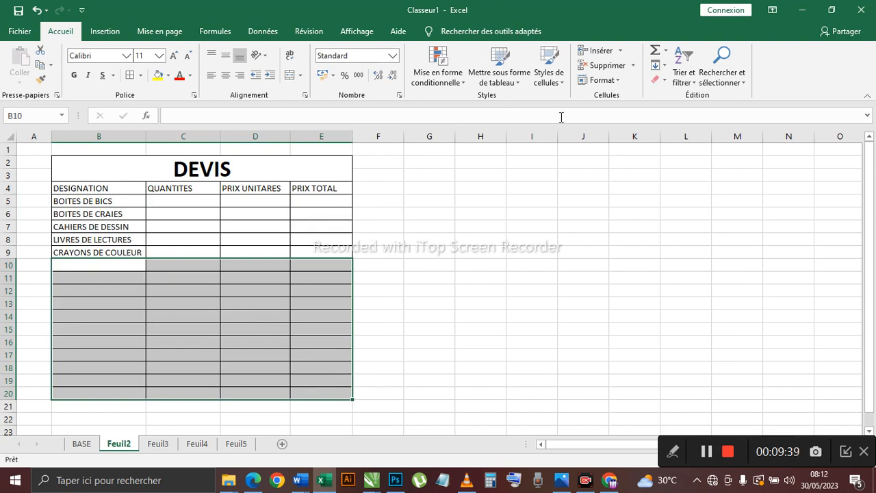
pyautogui.click(633, 65)
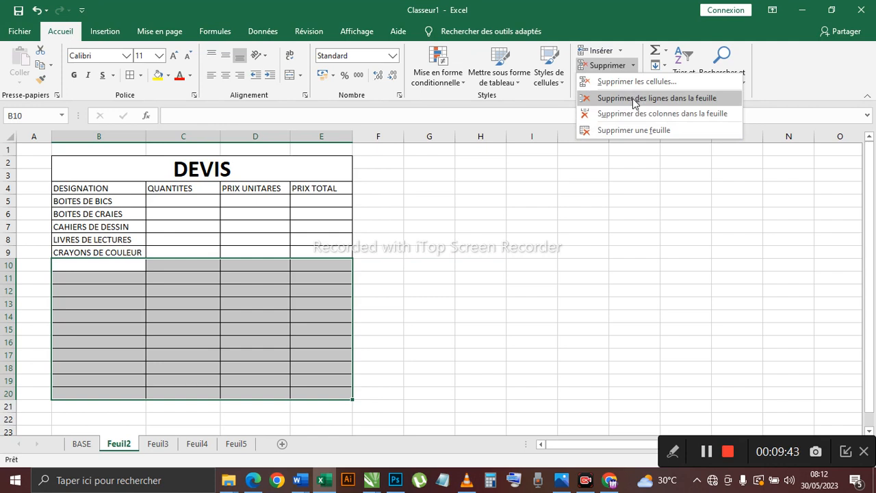
pyautogui.click(634, 99)
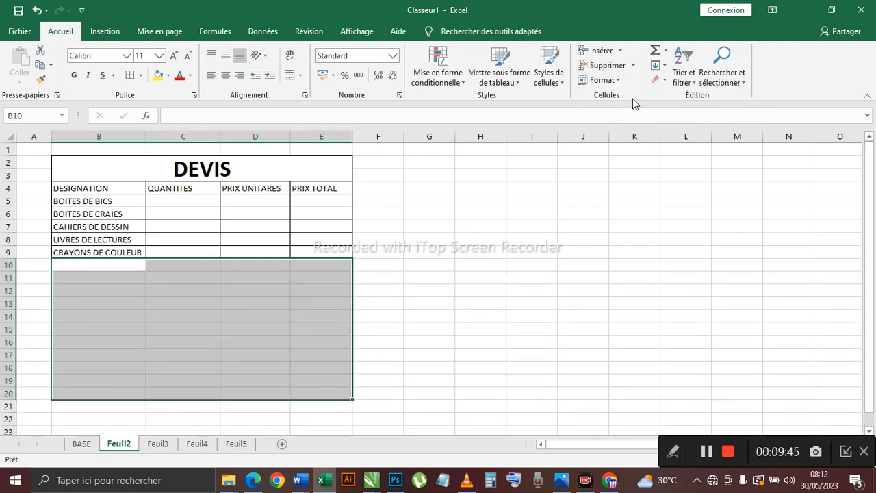
pyautogui.click(391, 268)
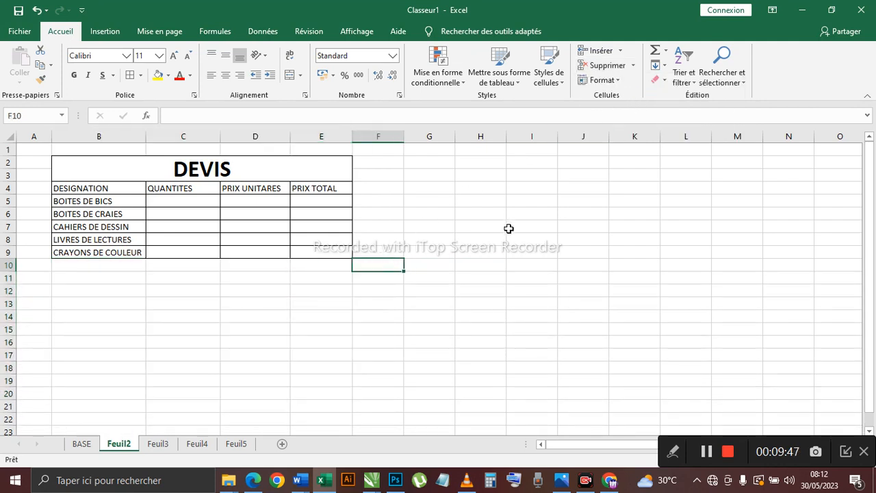
# - Increase the height of the heading row 4 to a little under twice the standard row height
pyautogui.click(60, 189)
pyautogui.moveTo(14, 195); pyautogui.dragTo(16, 205)
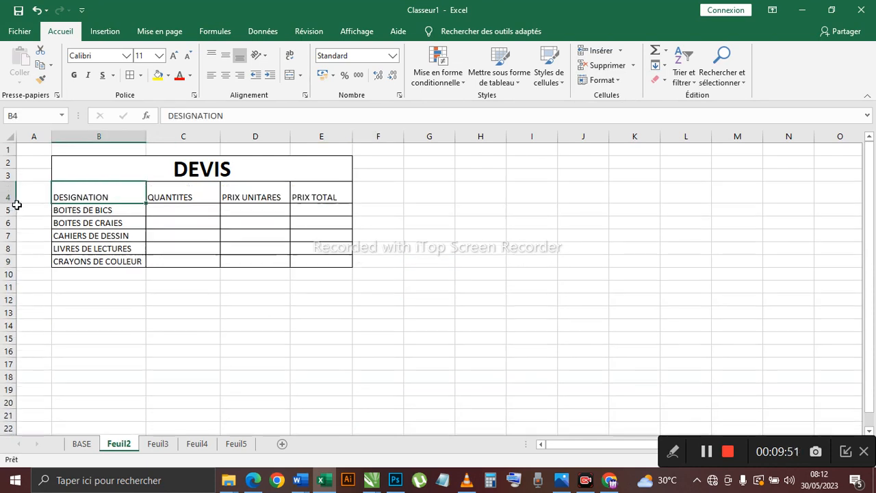
# - Try taller heights for rows 5 and 6, and undo both height changes
pyautogui.click(68, 213)
pyautogui.moveTo(13, 216); pyautogui.dragTo(14, 245)
pyautogui.click(67, 234)
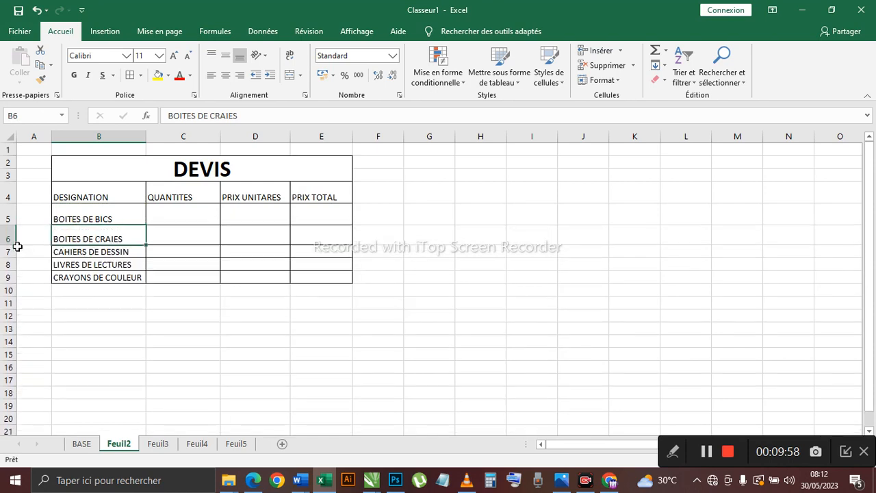
pyautogui.click(69, 253)
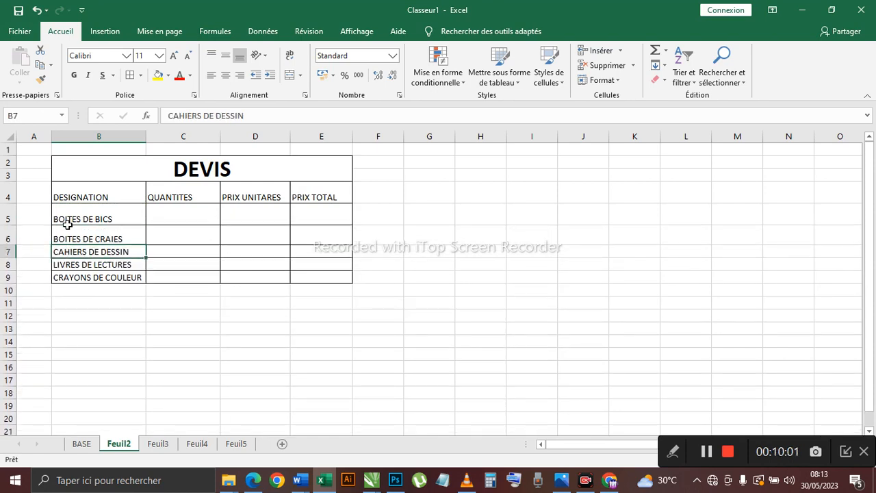
pyautogui.hotkey('ctrl', 'z')
pyautogui.hotkey('ctrl', 'z')
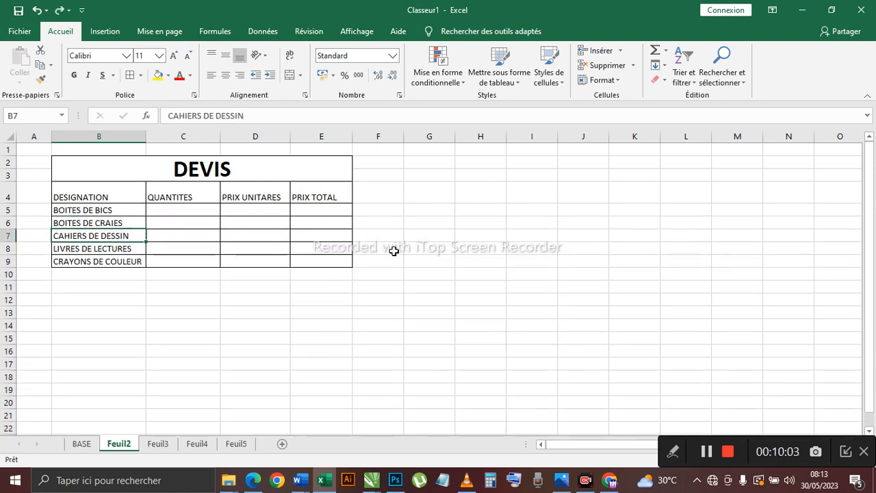
pyautogui.click(394, 276)
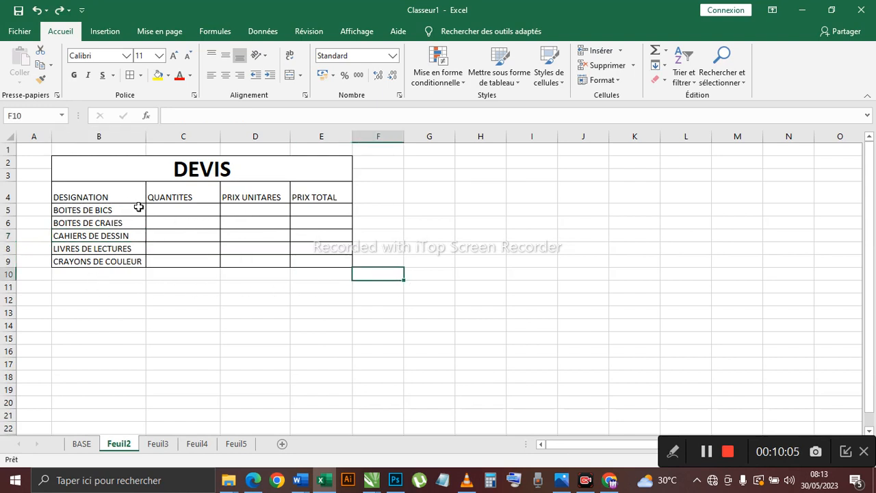
# - Enter the quantities 4 for BOITES DE BICS in C5 and 7 for BOITES DE CRAIES in C6
pyautogui.click(167, 213)
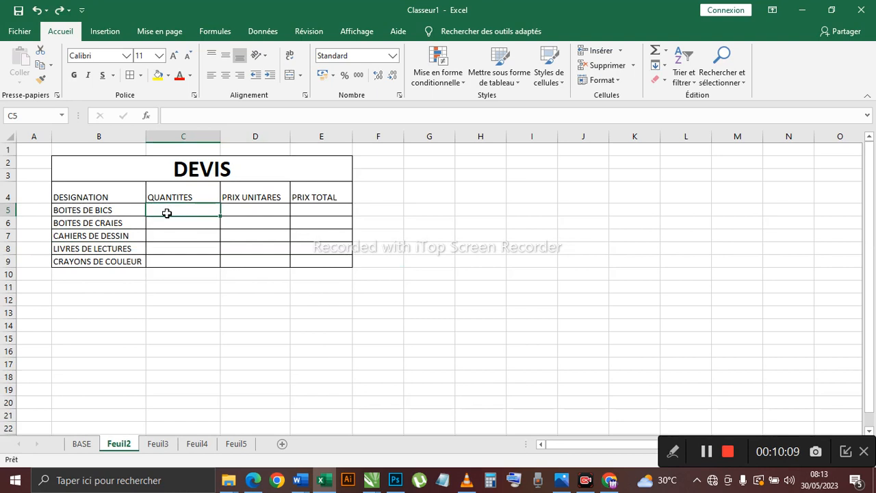
pyautogui.doubleClick(167, 213)
pyautogui.press('Return')
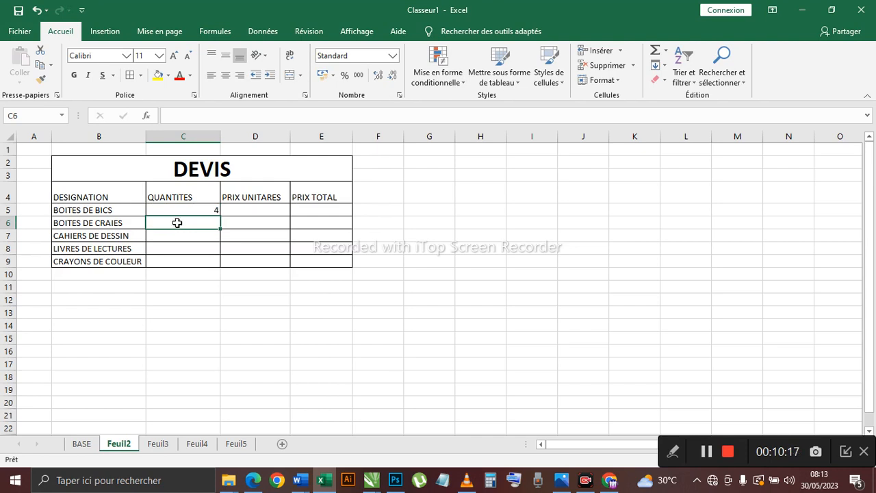
pyautogui.write('7')
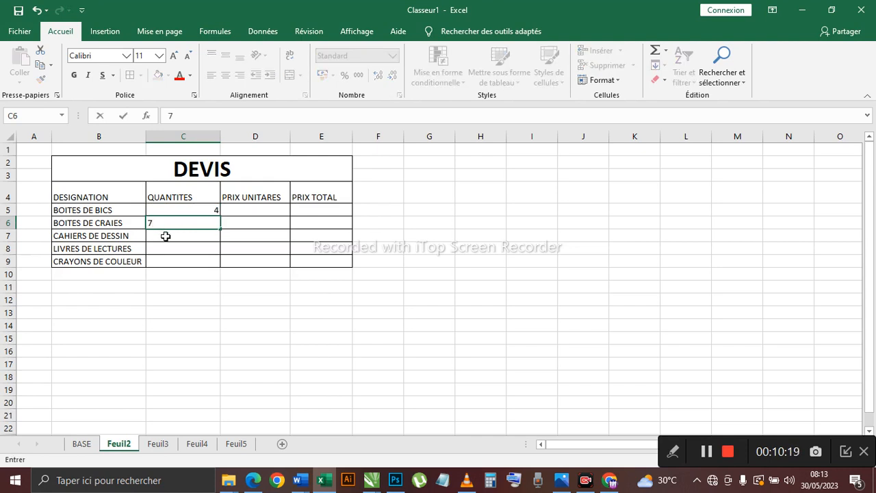
pyautogui.press('Return')
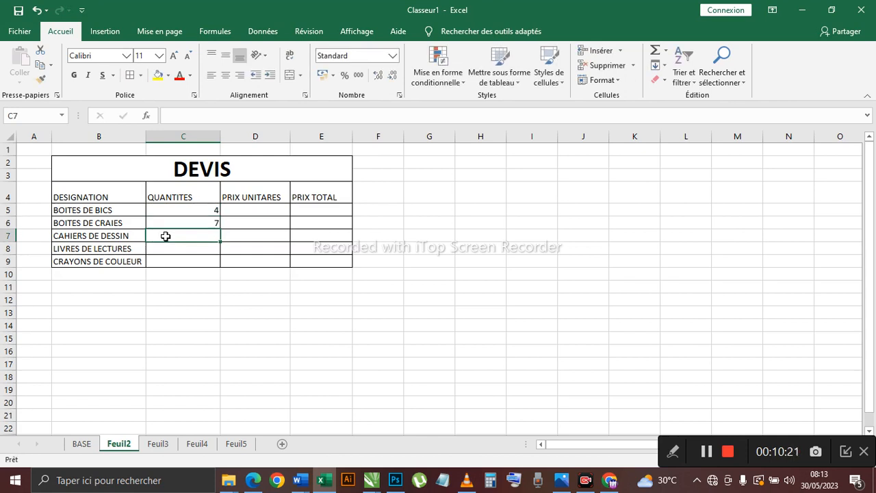
# - Enter the quantity 12 for CAHIERS DE DESSIN, LIVRES DE LECTURES and CRAYONS DE COULEUR in cells C7 to C9
pyautogui.write('12')
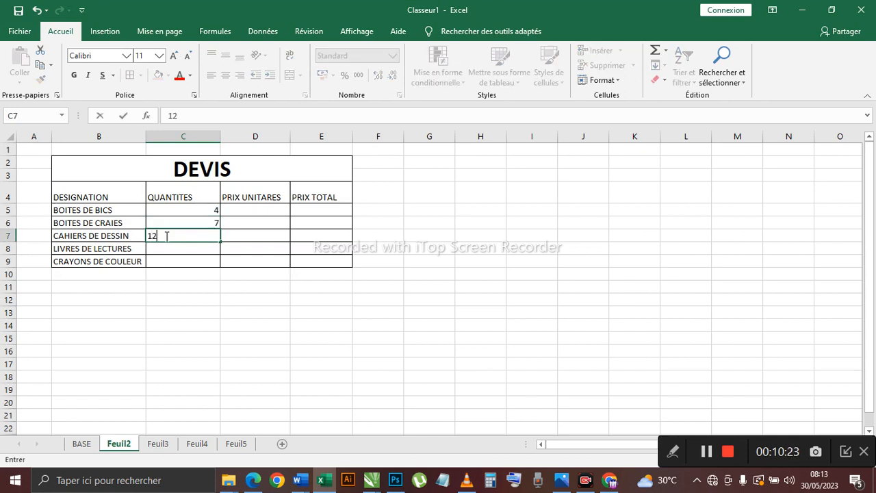
pyautogui.press('Return')
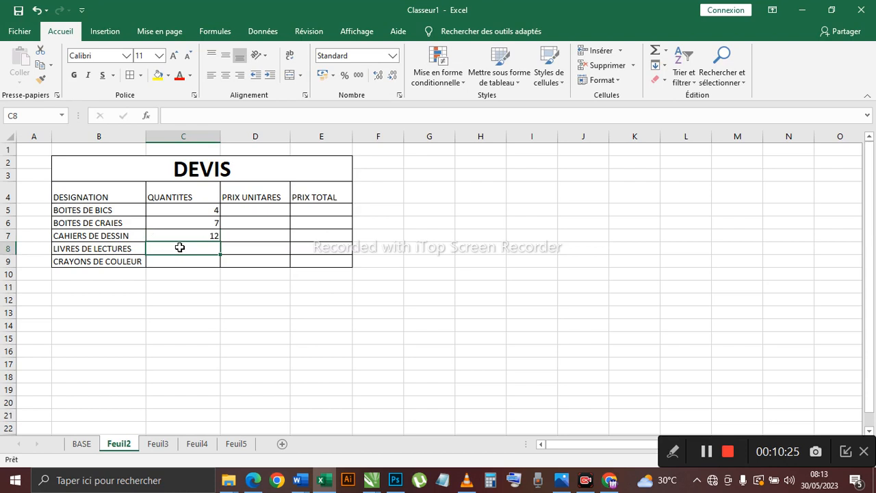
pyautogui.write('12')
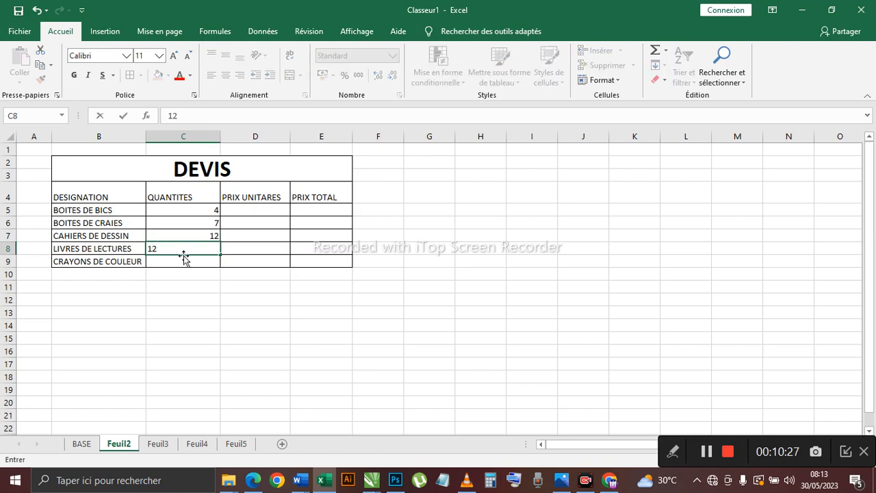
pyautogui.press('Return')
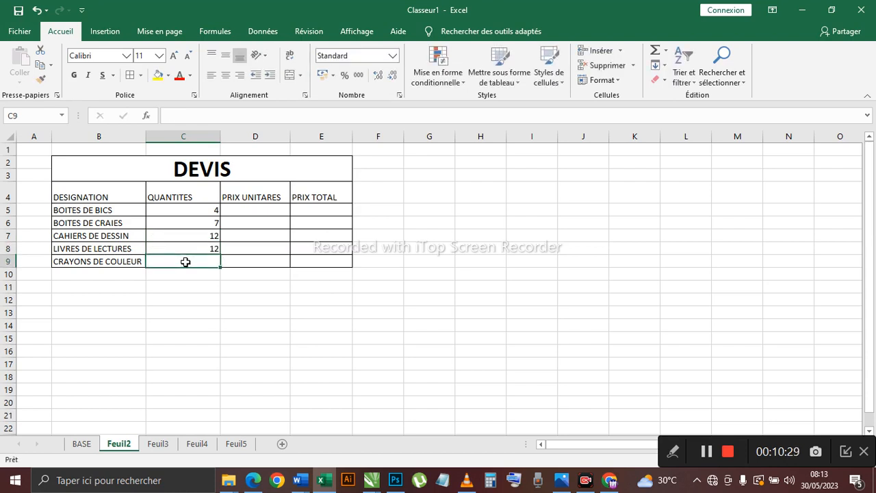
pyautogui.write('12')
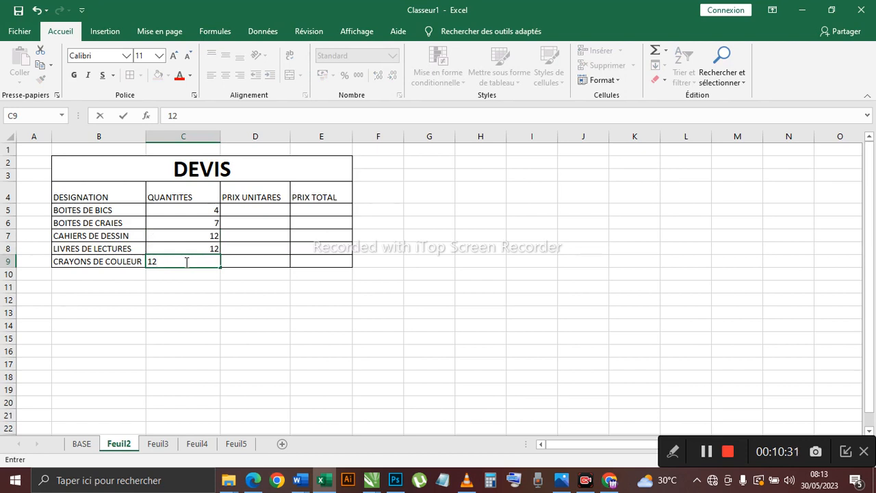
pyautogui.press('Return')
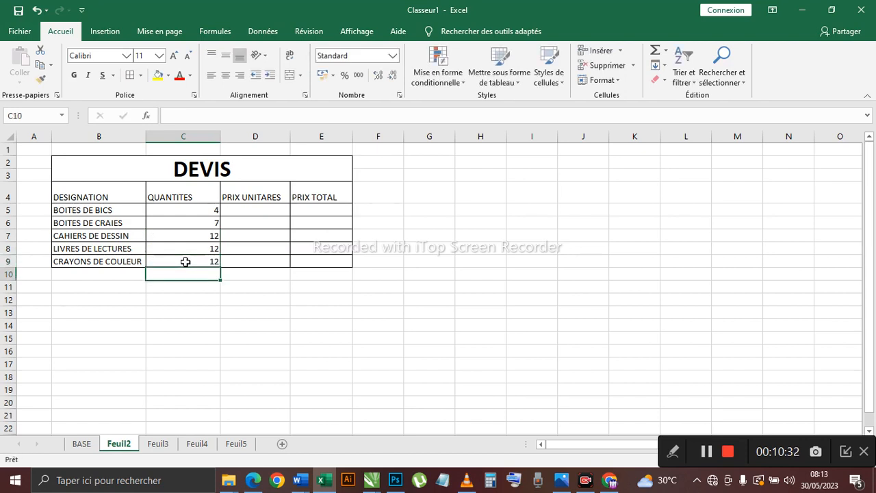
pyautogui.click(250, 212)
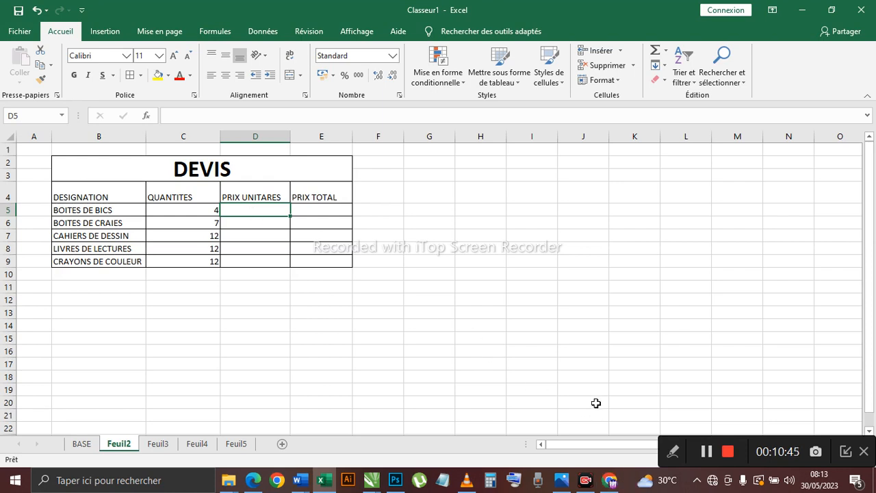
pyautogui.click(707, 451)
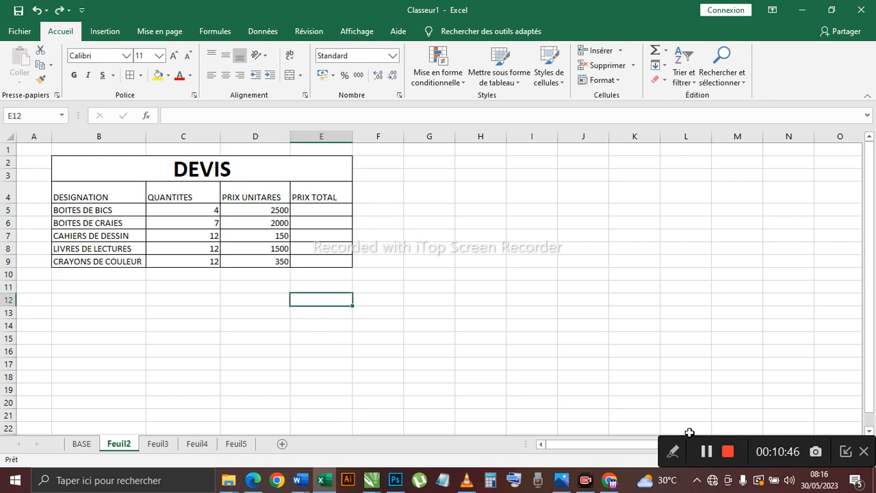
pyautogui.click(419, 273)
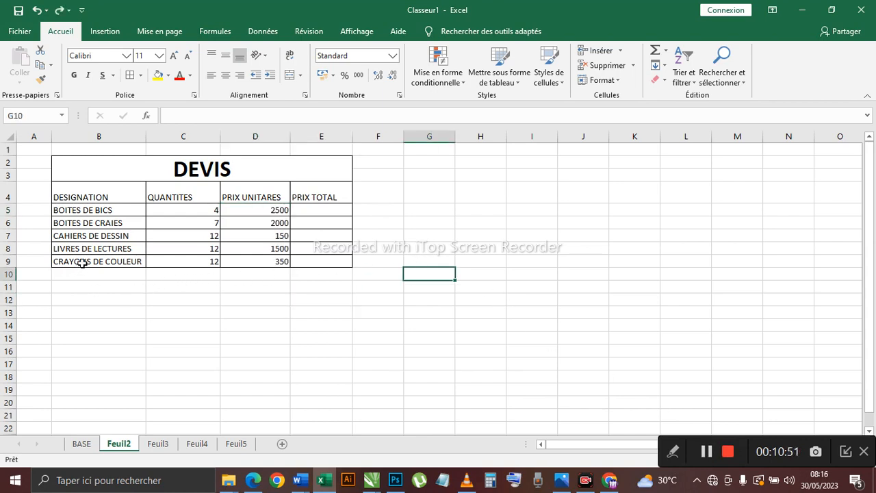
# - Apply all borders to the empty cells B10:E11 directly under the table
pyautogui.moveTo(70, 276); pyautogui.dragTo(305, 282)
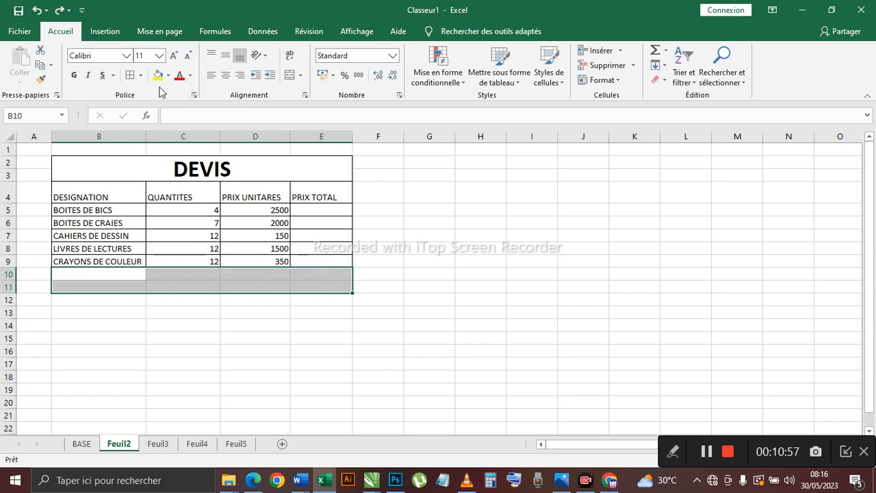
pyautogui.click(131, 77)
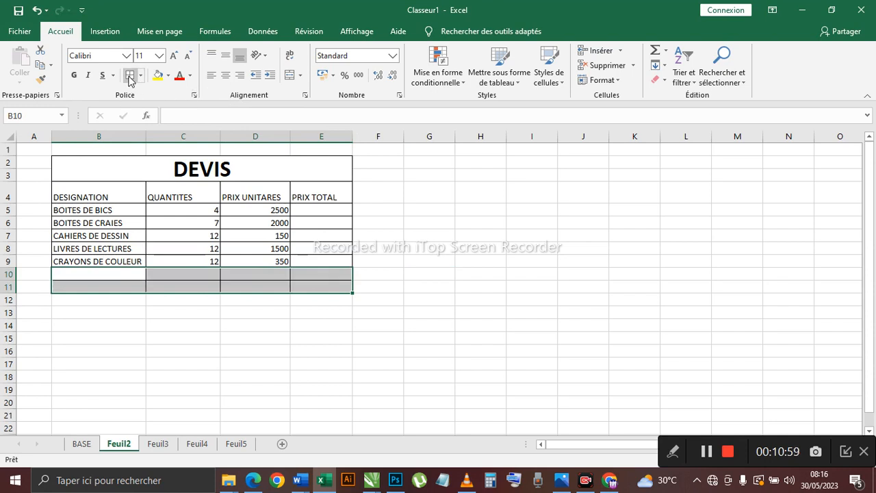
pyautogui.click(246, 316)
# - Merge cells B10:D11 into one cell and E10:E11 into another, using plain Fusionner without centring
pyautogui.moveTo(116, 276); pyautogui.dragTo(233, 280)
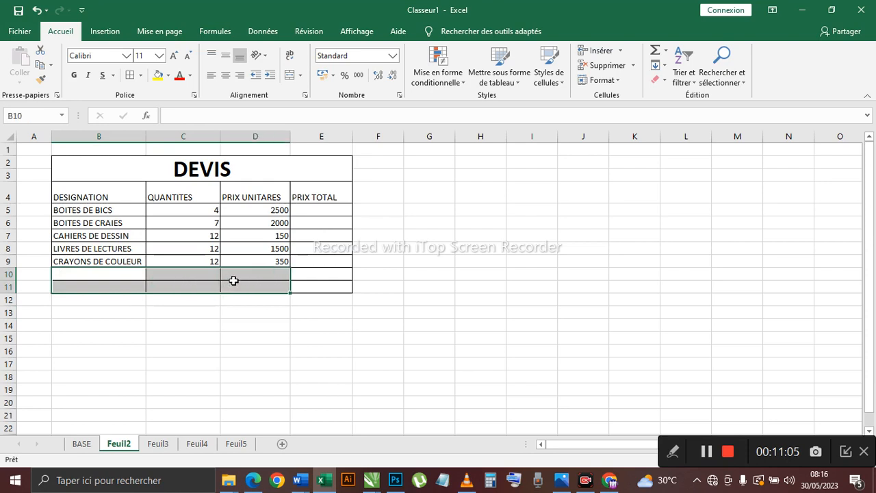
pyautogui.click(300, 75)
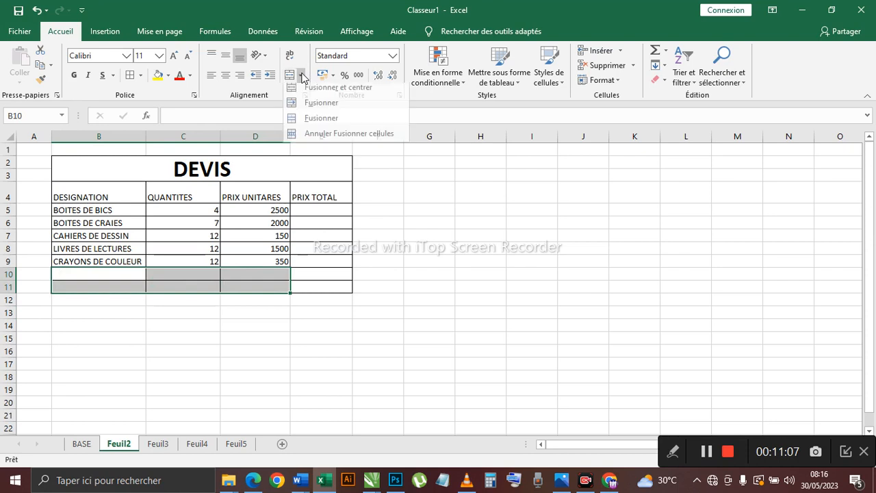
pyautogui.click(317, 123)
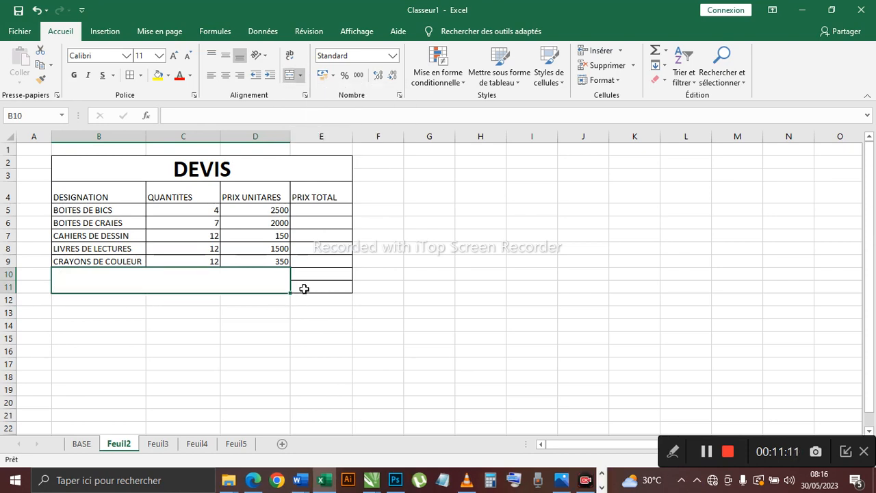
pyautogui.moveTo(308, 278); pyautogui.dragTo(311, 286)
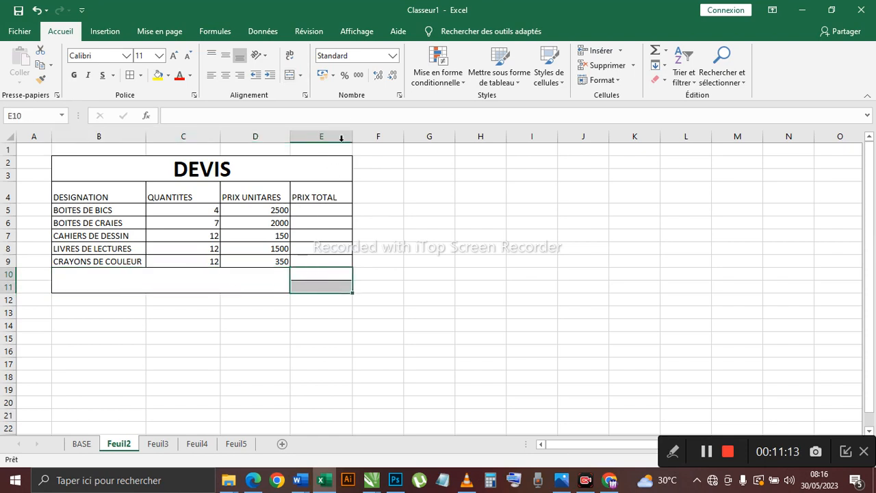
pyautogui.click(301, 75)
pyautogui.click(316, 124)
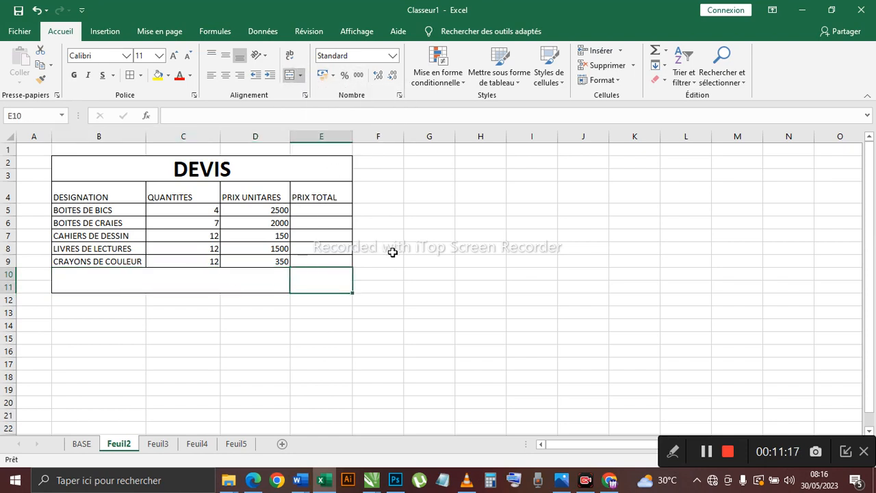
# - Enter TOTAL in the merged cell B10:D11 and centre it vertically and horizontally
pyautogui.click(202, 280)
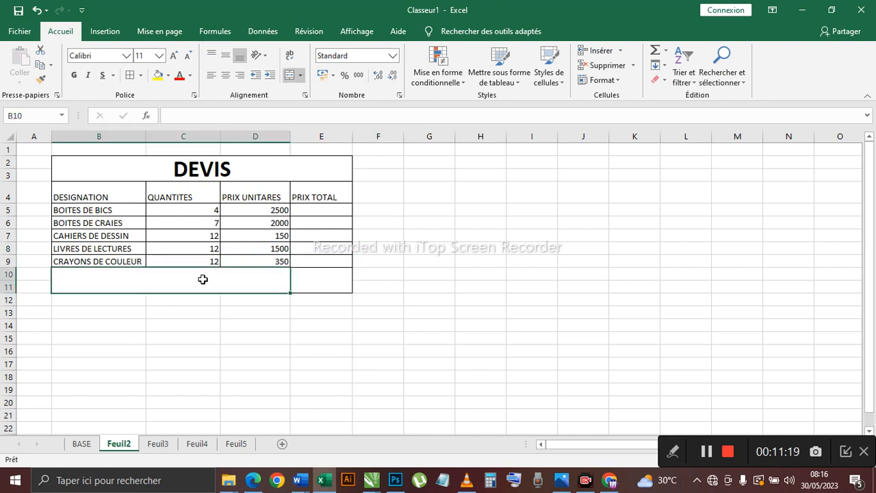
pyautogui.write('TOTA')
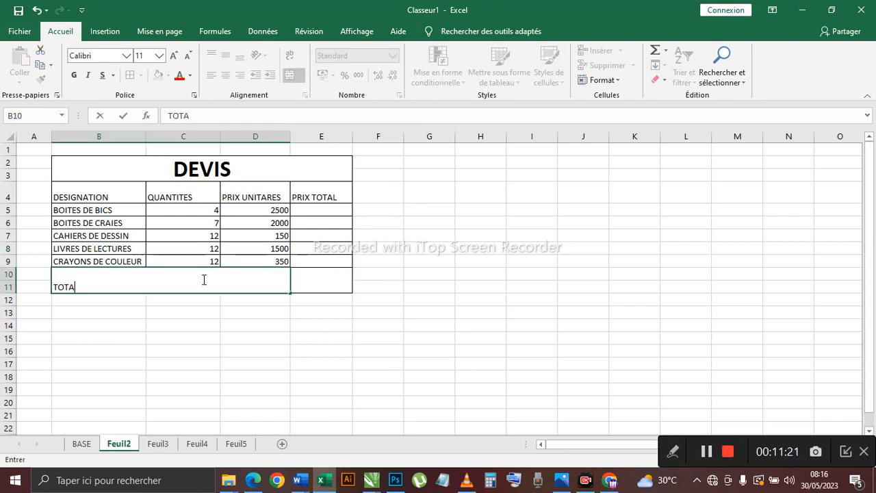
pyautogui.write('L')
pyautogui.click(393, 238)
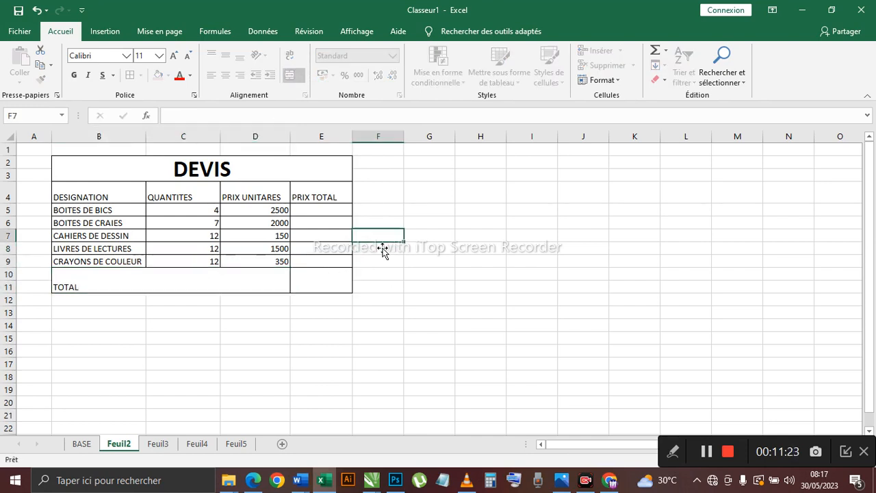
pyautogui.click(177, 293)
pyautogui.click(226, 59)
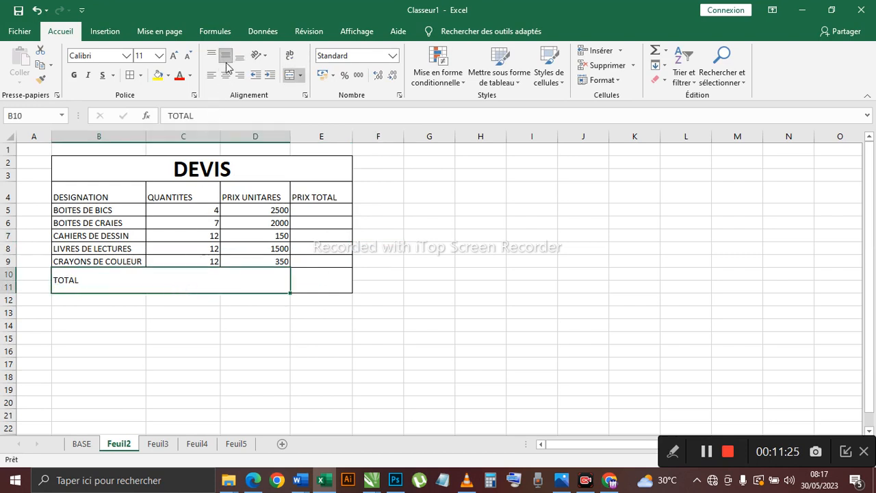
pyautogui.click(225, 74)
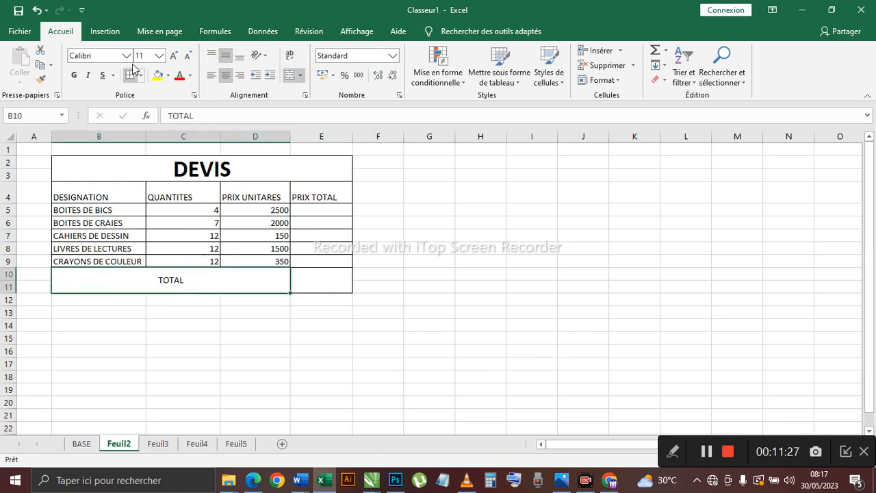
# - Make the TOTAL label bold and enlarge its font size to 28
pyautogui.click(173, 56)
pyautogui.click(173, 56)
pyautogui.click(173, 55)
pyautogui.click(173, 55)
pyautogui.click(174, 55)
pyautogui.click(173, 56)
pyautogui.click(173, 56)
pyautogui.click(173, 56)
pyautogui.click(74, 76)
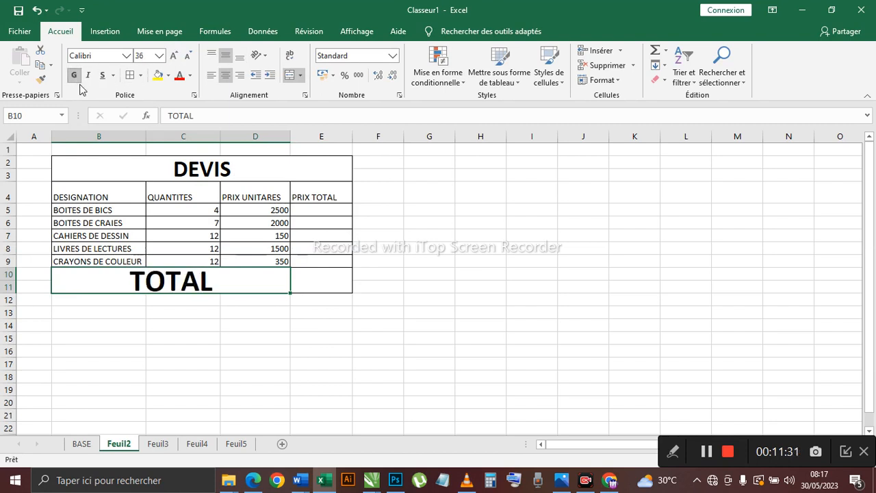
pyautogui.click(187, 56)
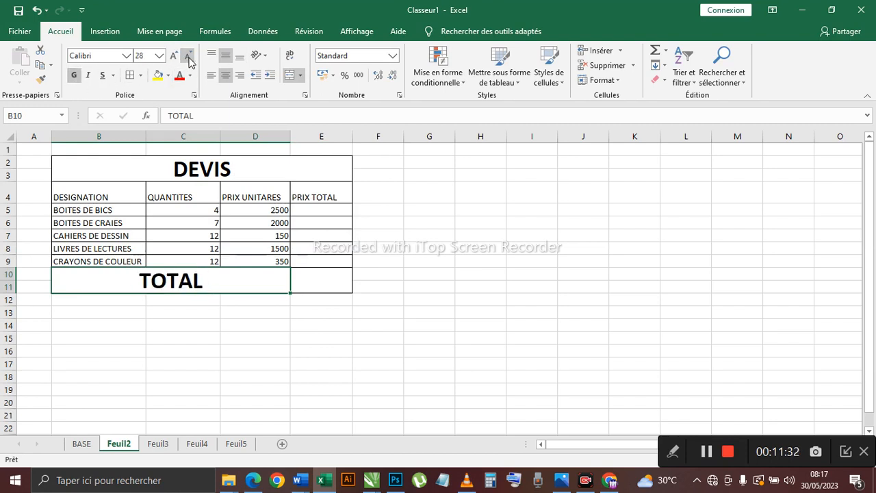
pyautogui.click(347, 286)
pyautogui.click(385, 199)
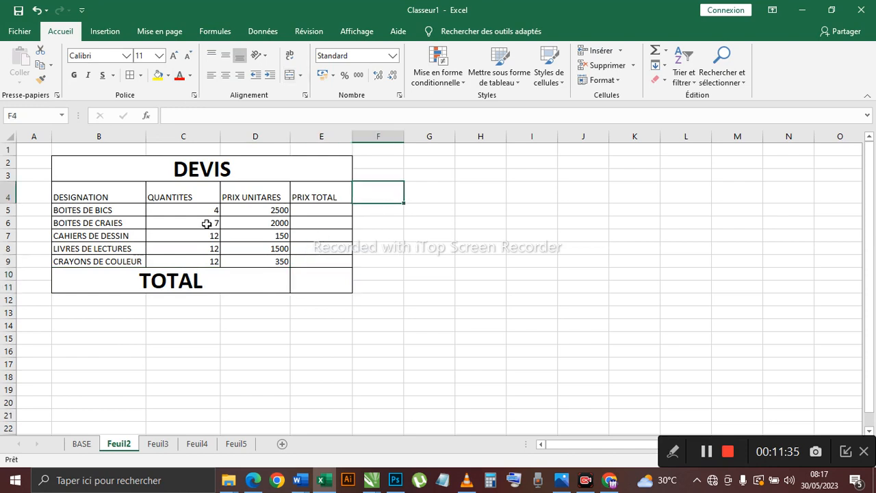
pyautogui.click(242, 214)
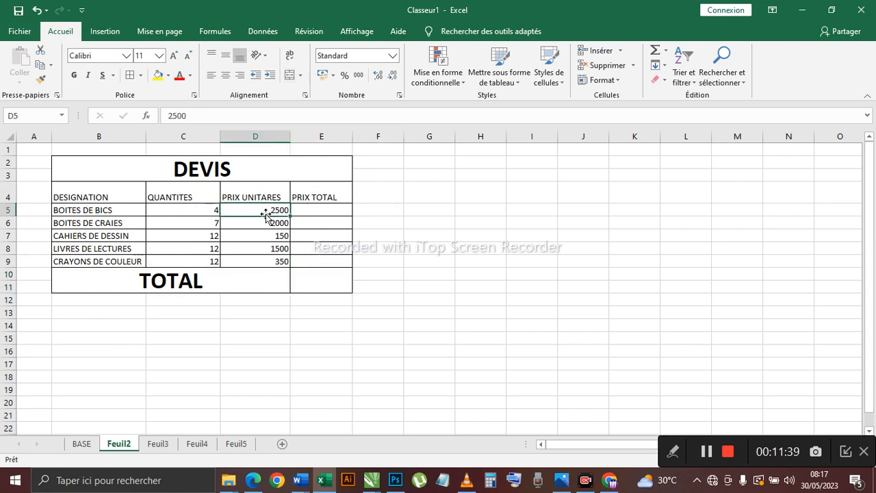
pyautogui.click(316, 207)
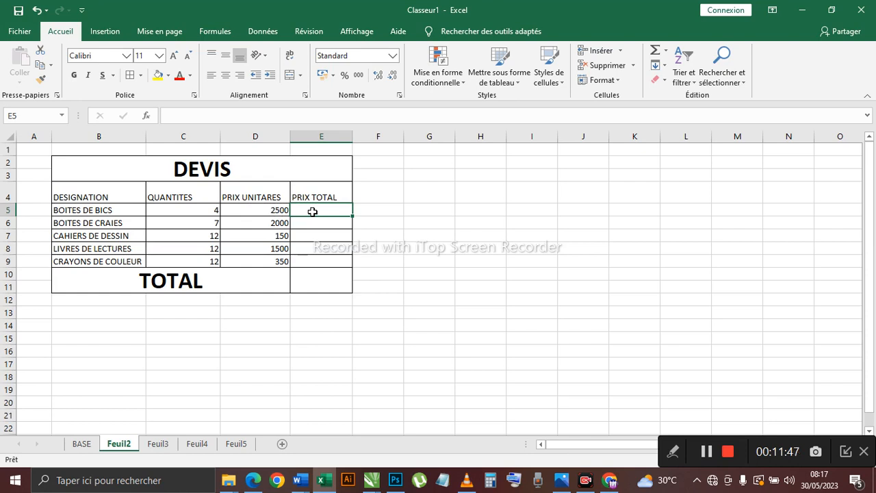
pyautogui.write('=')
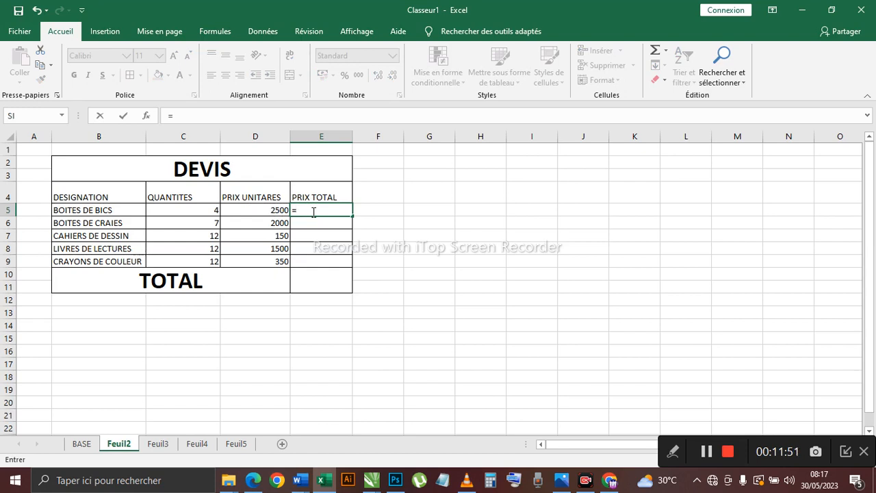
pyautogui.click(199, 211)
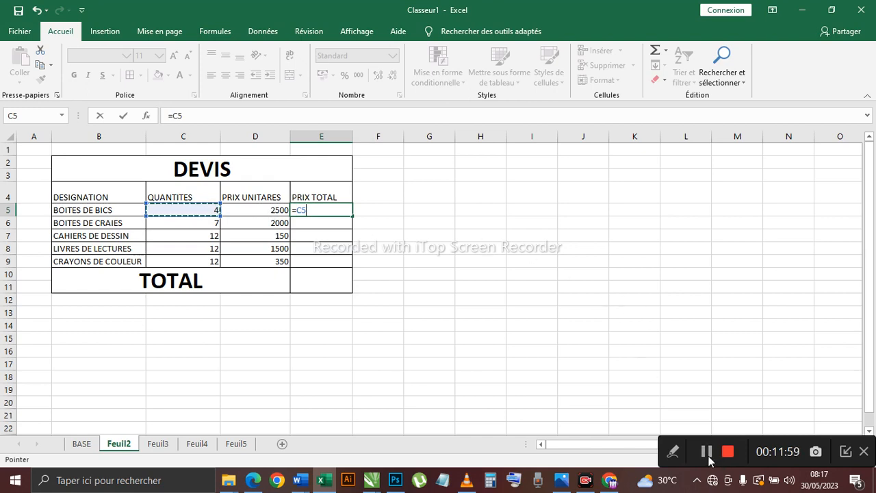
pyautogui.press('Escape')
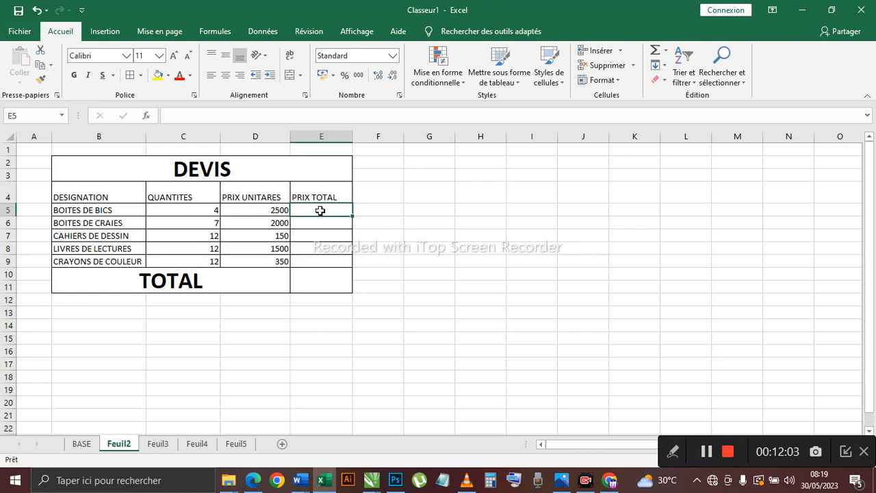
# - Calculate the total price of BOITES DE BICS in E5 with the PRODUIT function, using C5 and D5 as arguments
pyautogui.write('=')
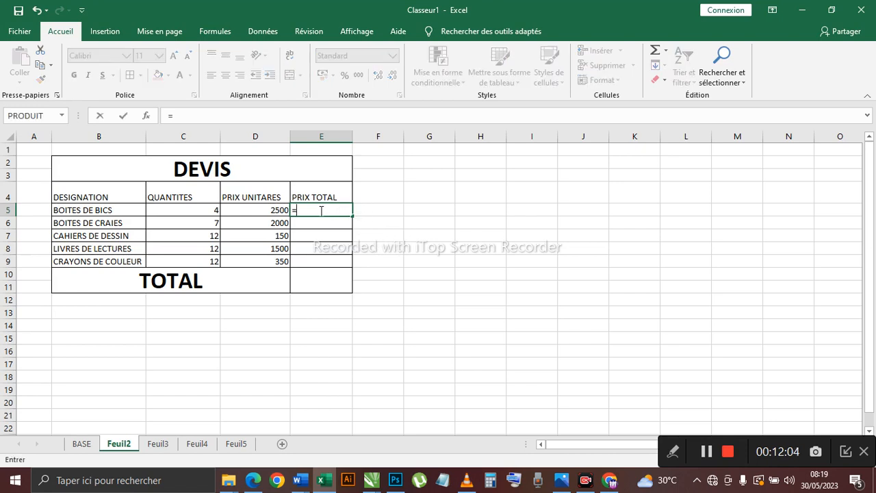
pyautogui.click(147, 120)
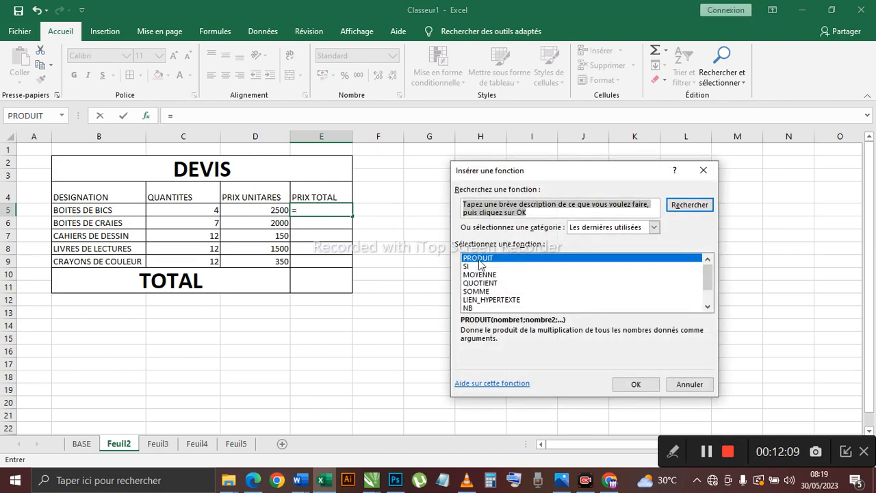
pyautogui.click(636, 385)
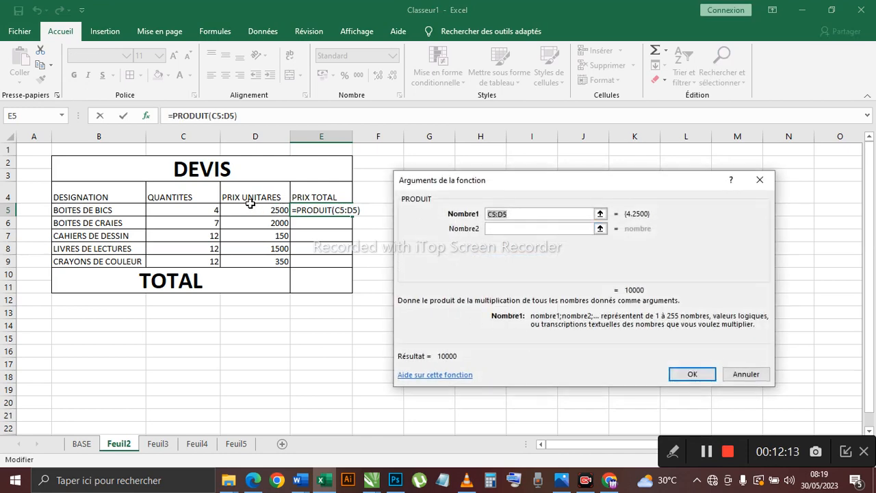
pyautogui.click(197, 211)
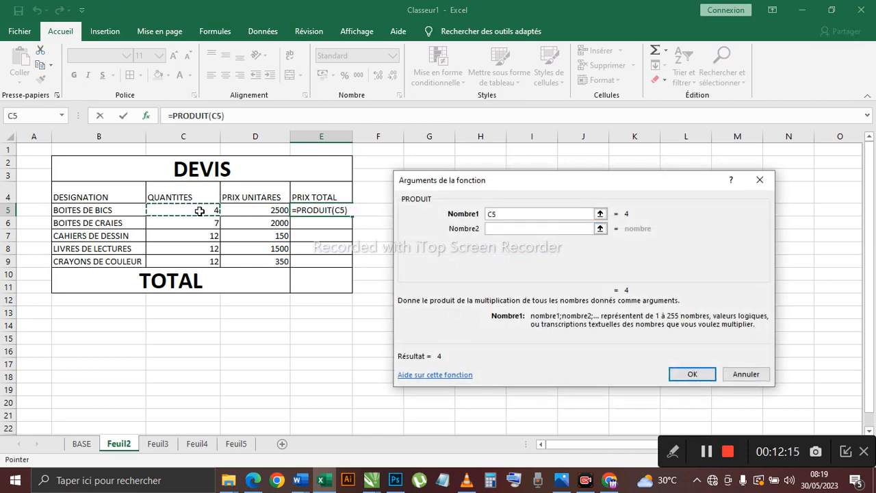
pyautogui.click(500, 228)
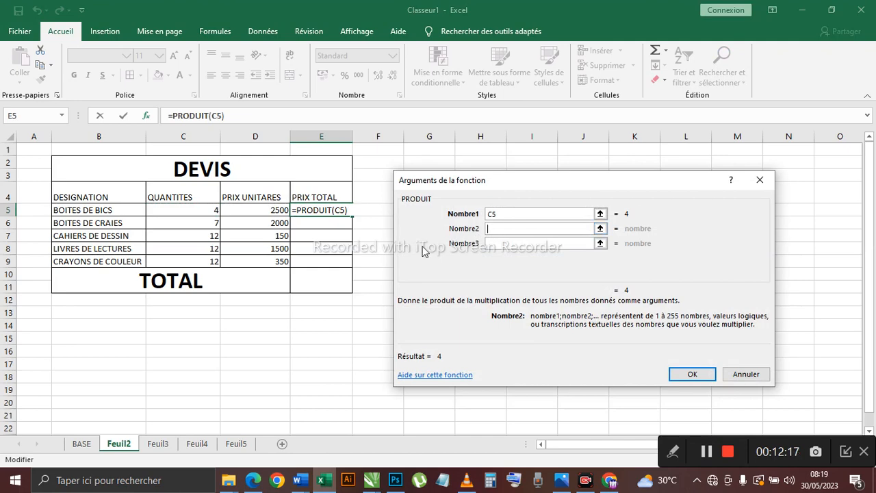
pyautogui.click(277, 211)
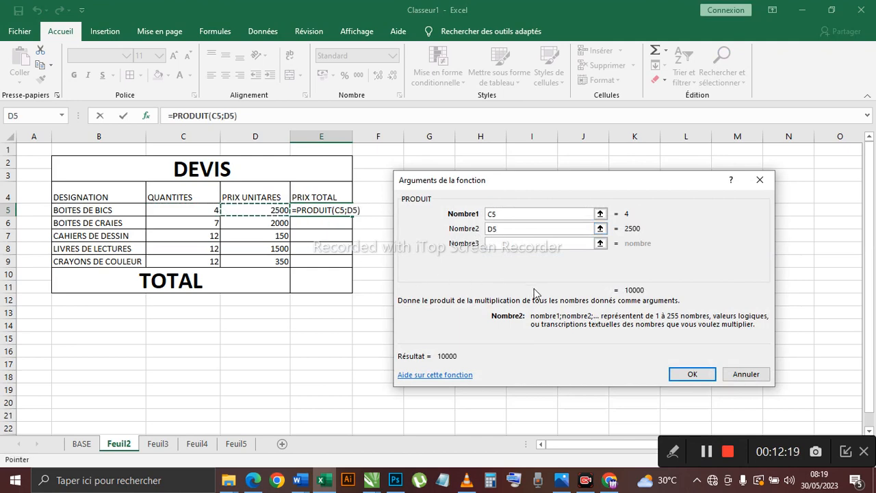
pyautogui.click(689, 373)
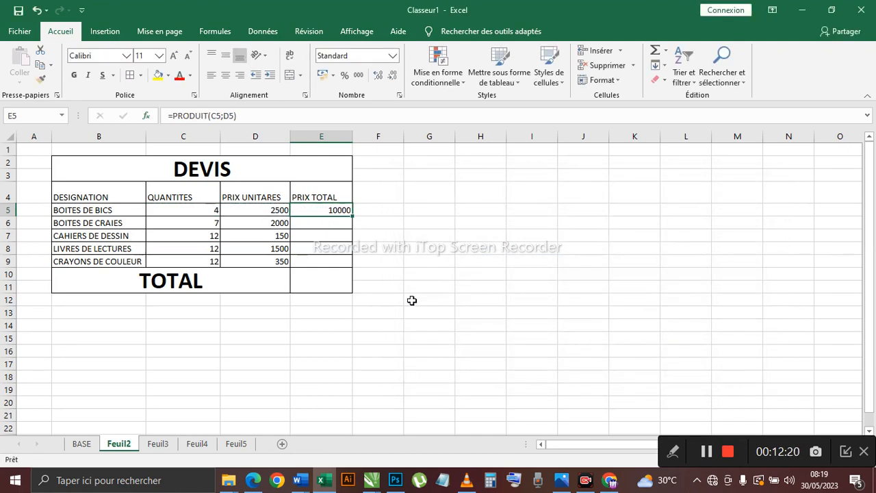
# - Calculate the total price of BOITES DE CRAIES in E6 with the PRODUIT function, using C6 and D6 as arguments
pyautogui.click(315, 224)
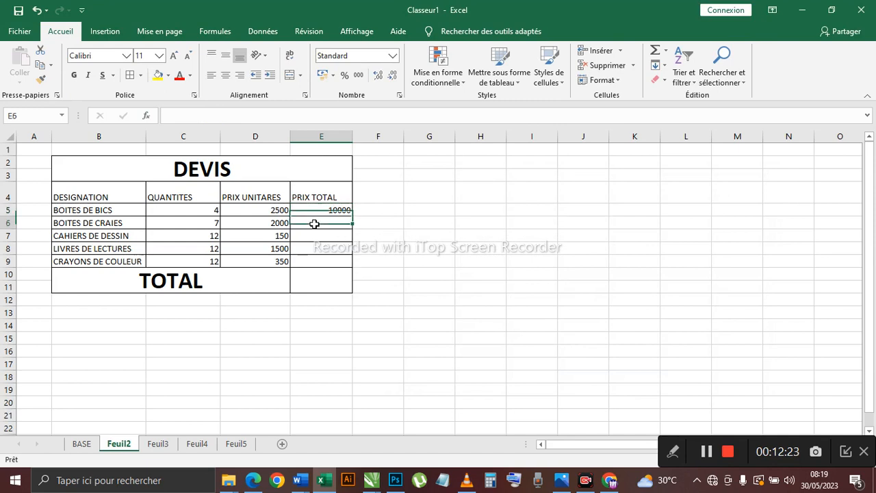
pyautogui.write('=')
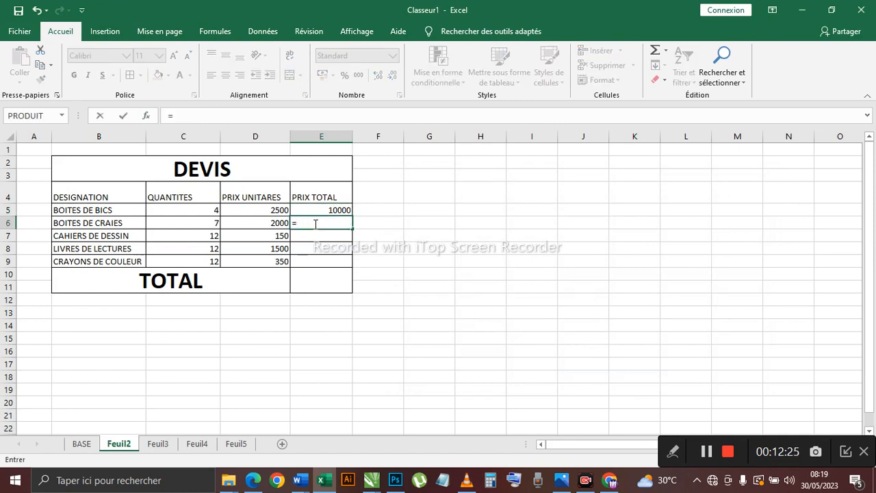
pyautogui.click(145, 116)
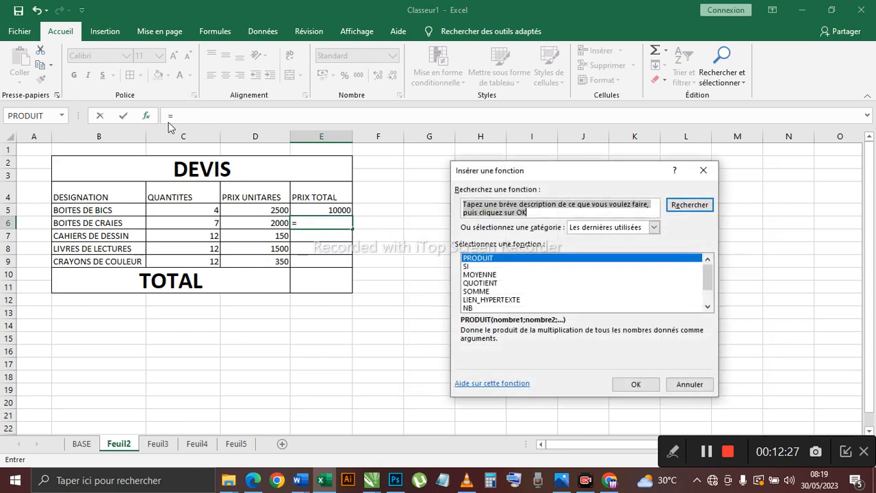
pyautogui.click(625, 385)
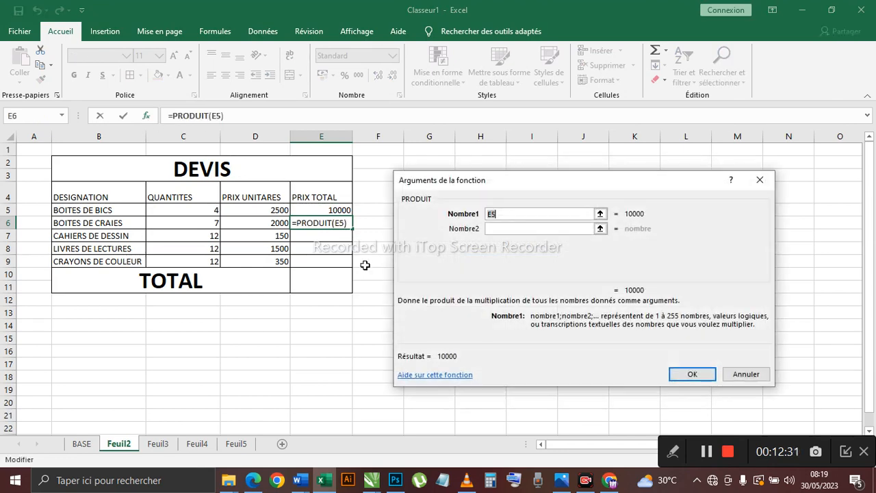
pyautogui.click(206, 222)
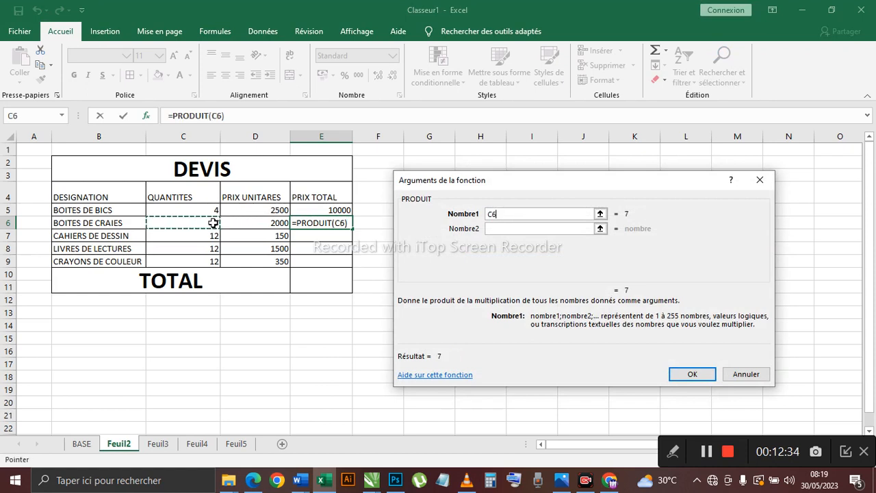
pyautogui.click(491, 229)
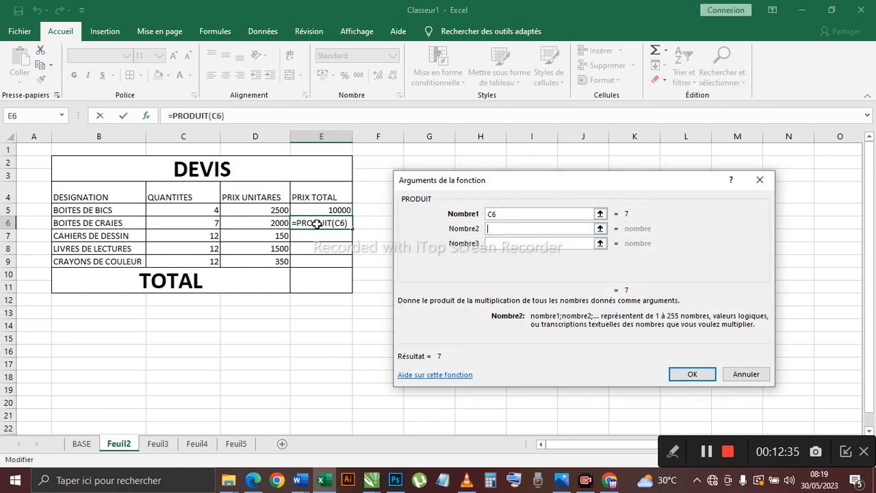
pyautogui.click(267, 223)
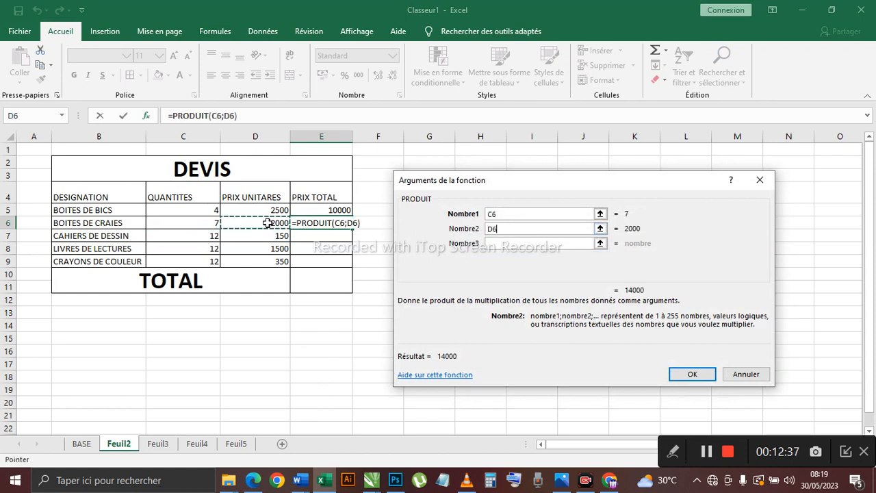
pyautogui.click(692, 376)
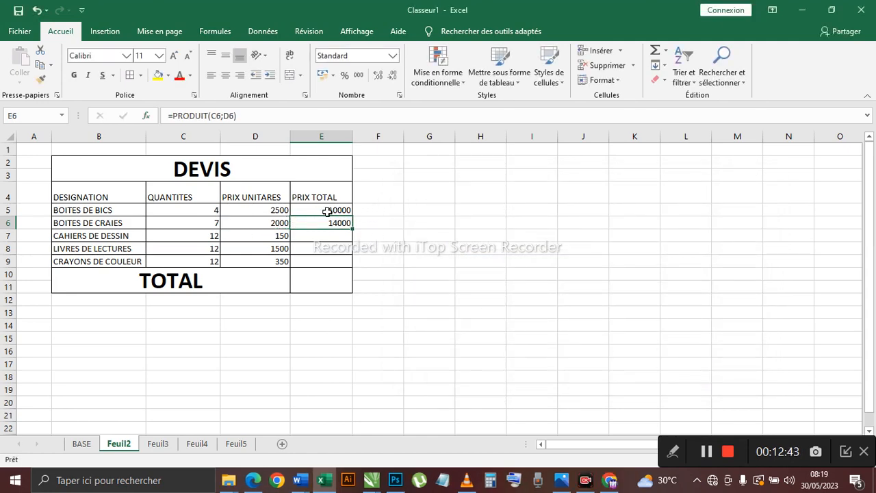
# - Fill the PRODUIT formula down the PRIX TOTAL column to E9 and check the formula in E6
pyautogui.moveTo(327, 210); pyautogui.dragTo(355, 267)
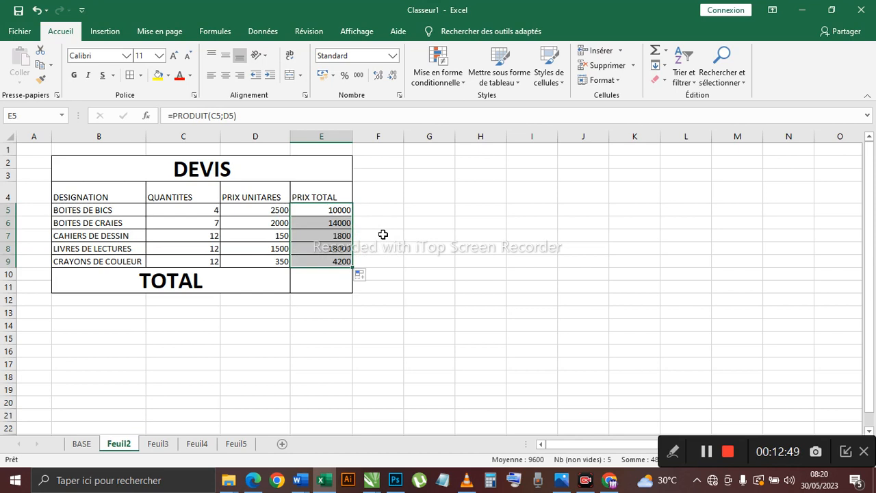
pyautogui.click(383, 210)
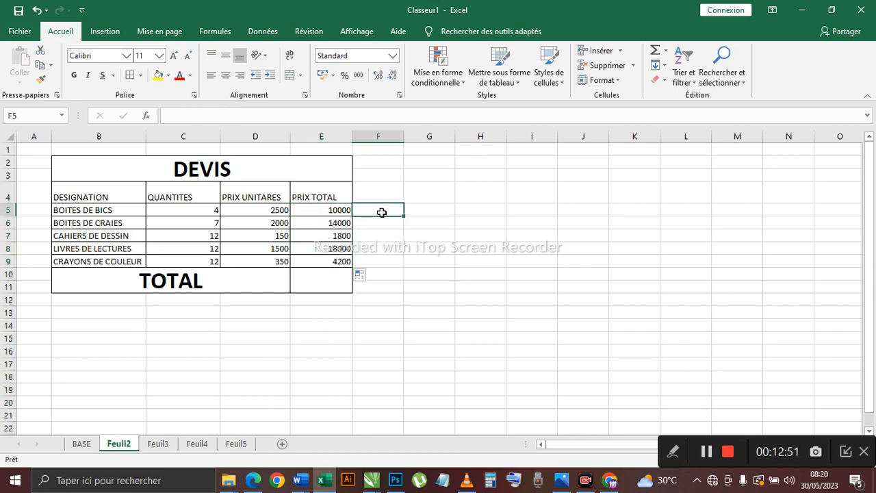
pyautogui.click(322, 223)
pyautogui.doubleClick(318, 223)
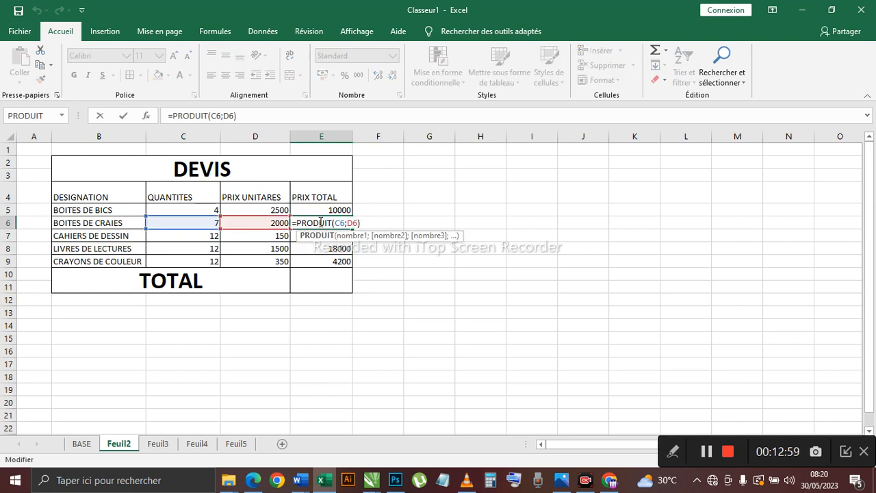
pyautogui.press('Return')
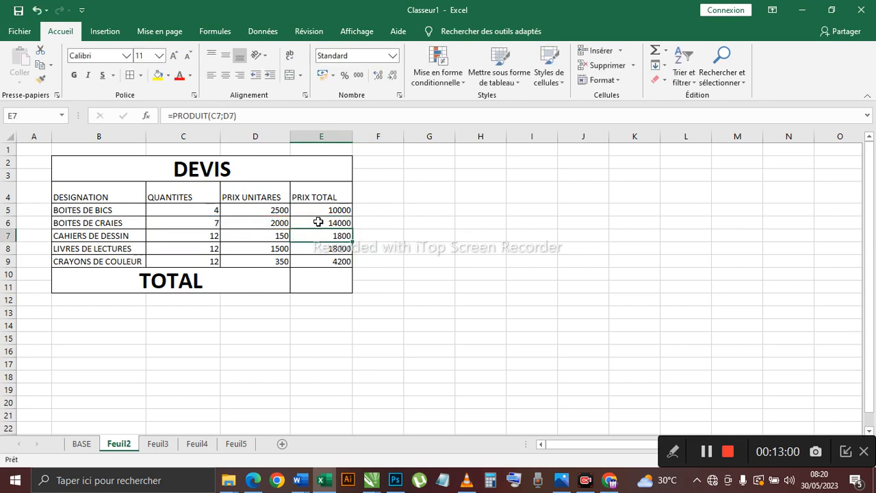
pyautogui.click(368, 263)
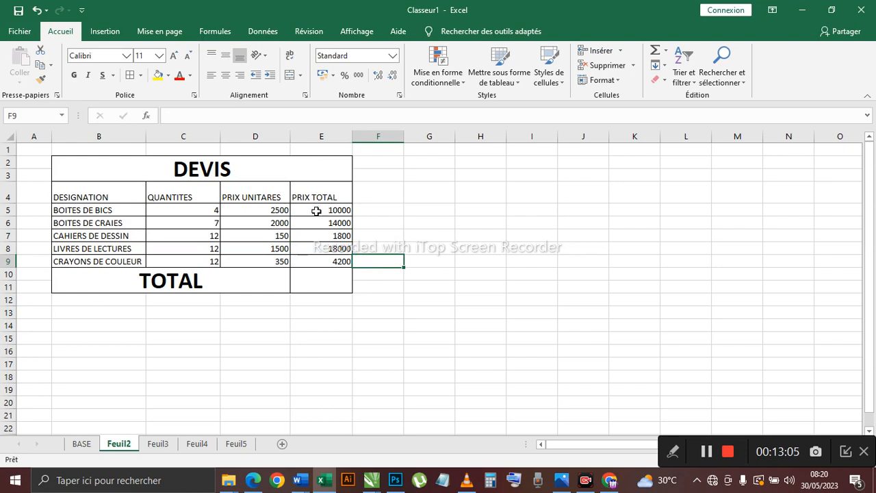
# - Try to total the PRIX TOTAL column by applying the automatic Somme to the range E5:E11
pyautogui.moveTo(315, 210); pyautogui.dragTo(319, 280)
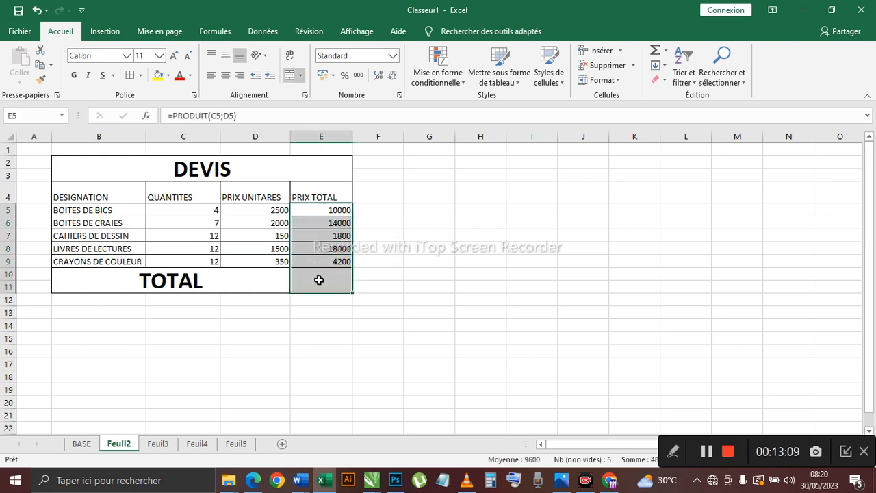
pyautogui.click(205, 32)
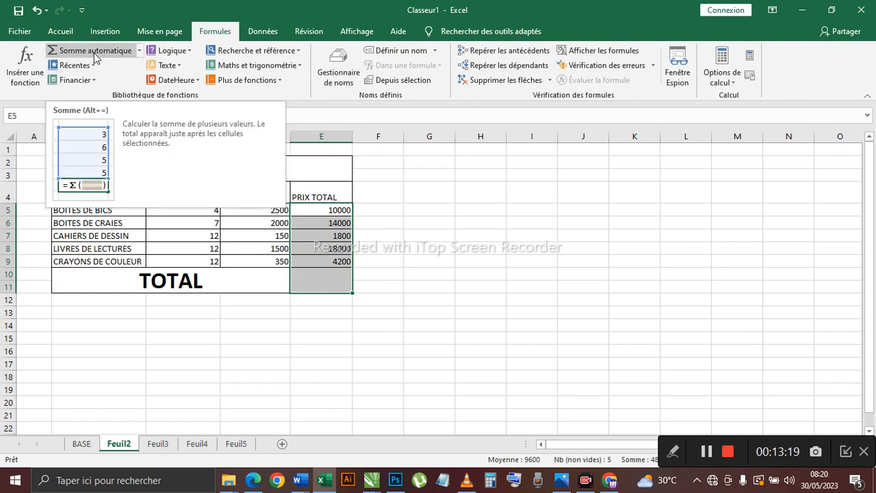
pyautogui.click(138, 52)
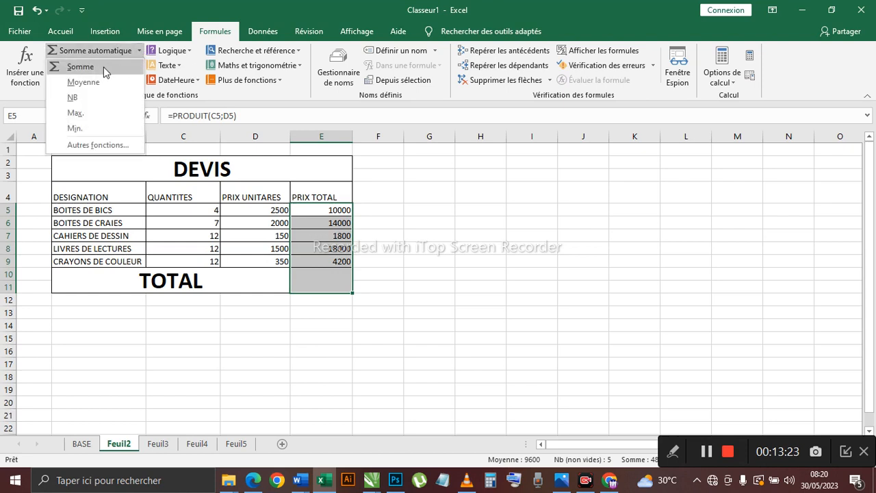
pyautogui.press('Escape')
pyautogui.click(376, 233)
pyautogui.moveTo(319, 215); pyautogui.dragTo(327, 278)
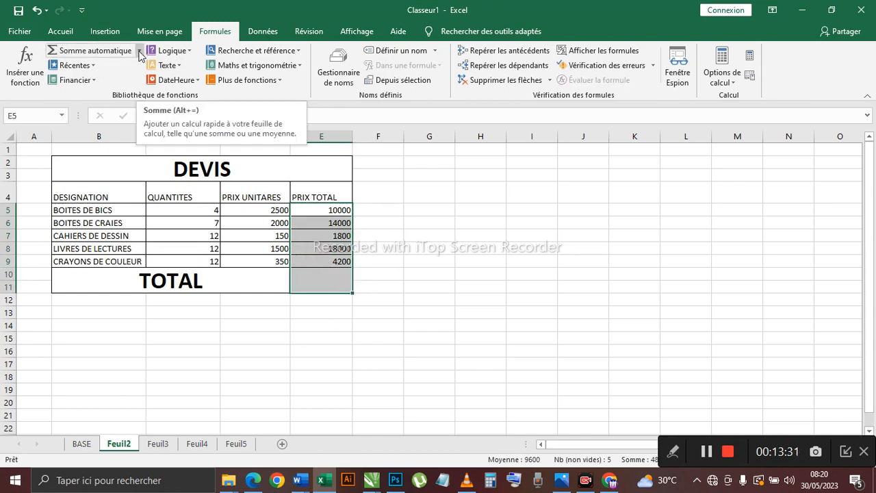
pyautogui.click(140, 51)
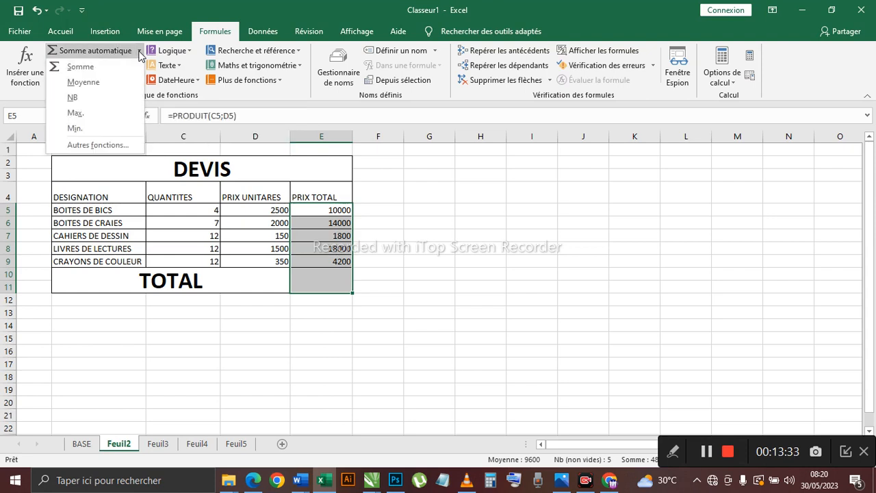
pyautogui.click(107, 67)
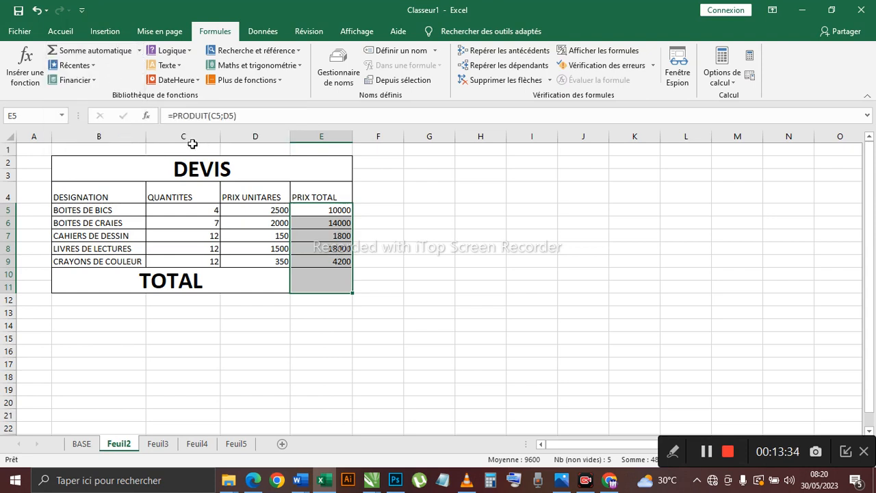
pyautogui.click(397, 262)
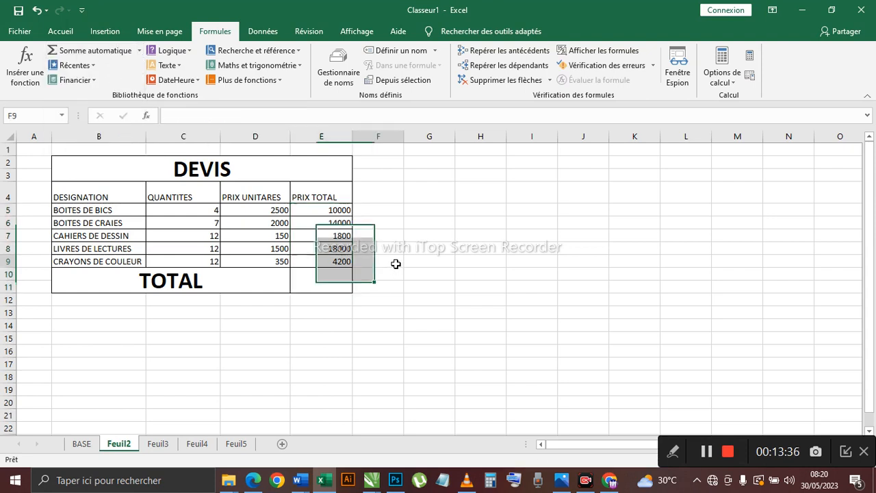
pyautogui.click(708, 448)
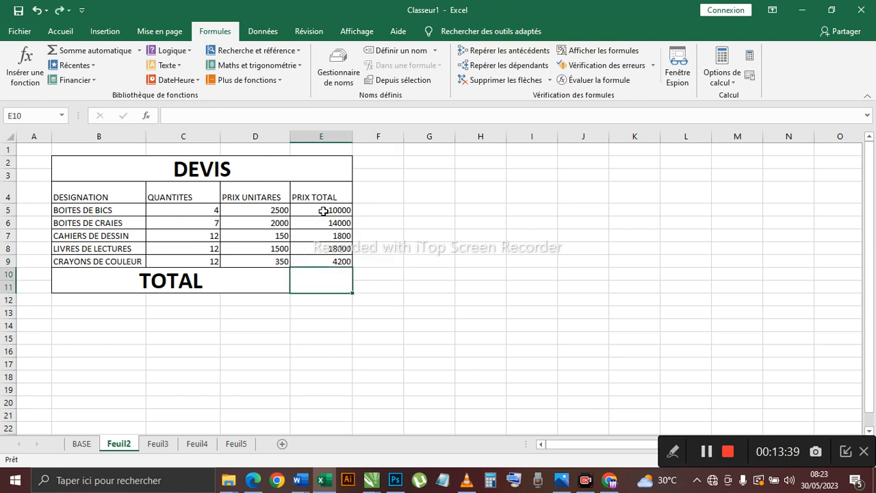
pyautogui.moveTo(323, 211); pyautogui.dragTo(323, 286)
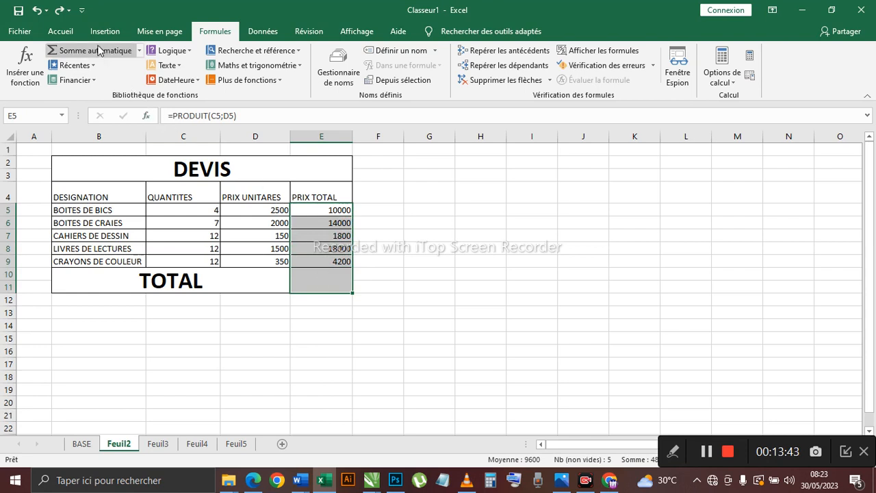
pyautogui.click(373, 263)
# - Calculate the overall total in the merged cell E10:E11 with the SOMME function over the range E5:E9
pyautogui.click(318, 283)
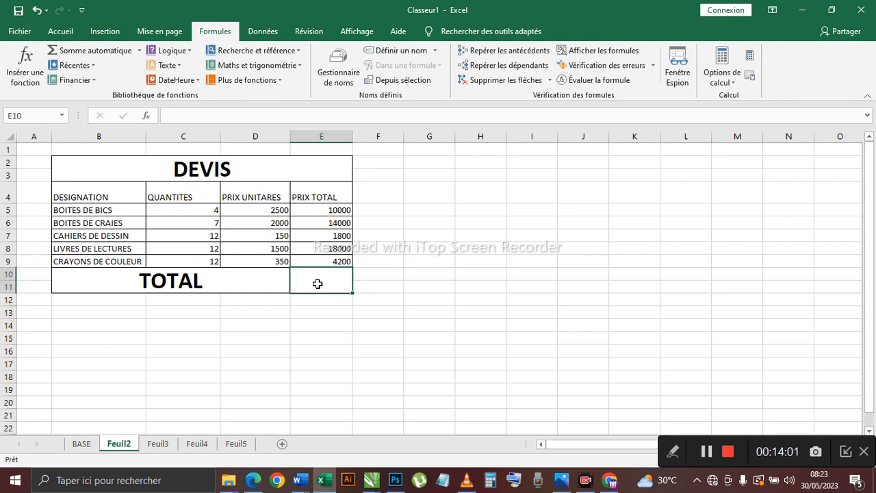
pyautogui.write('=')
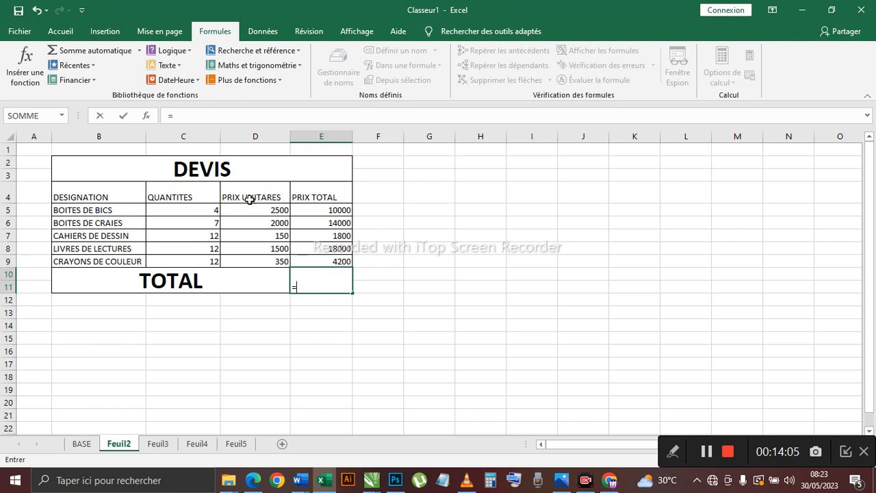
pyautogui.click(147, 116)
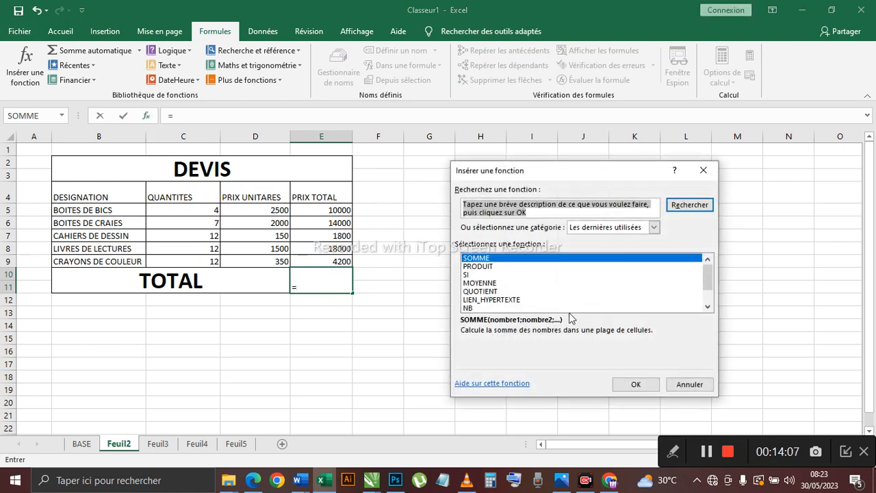
pyautogui.click(635, 386)
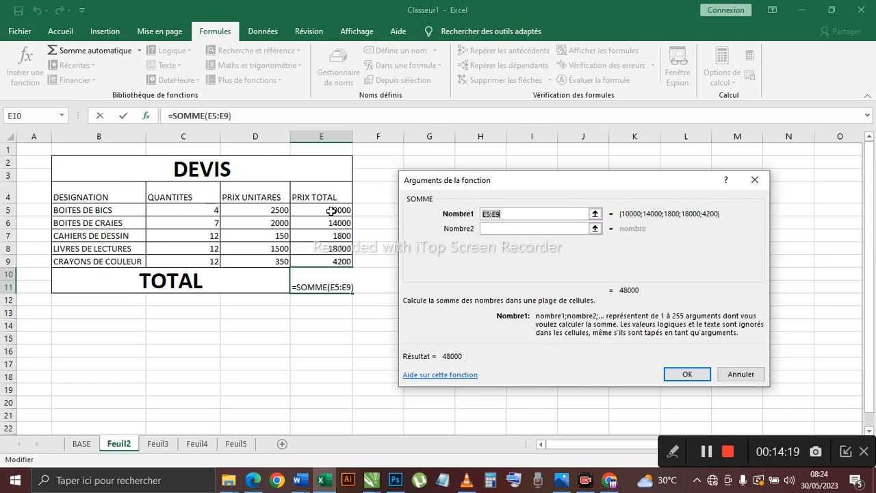
pyautogui.click(687, 375)
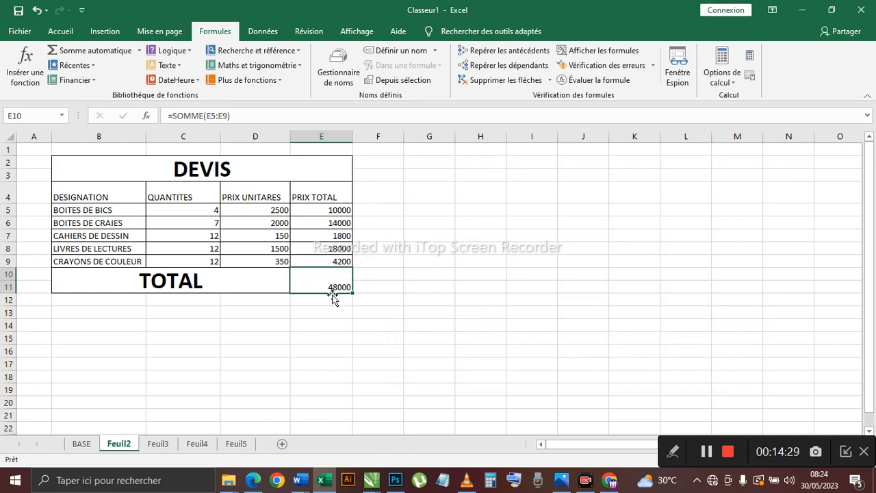
pyautogui.click(61, 31)
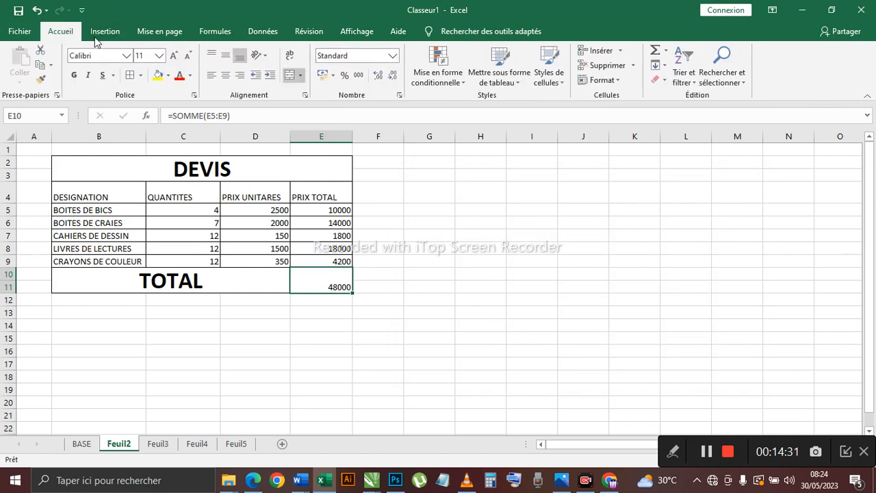
# - Format the overall total in E10:E11 with vertical centring, font size 16, italic and bold
pyautogui.click(224, 57)
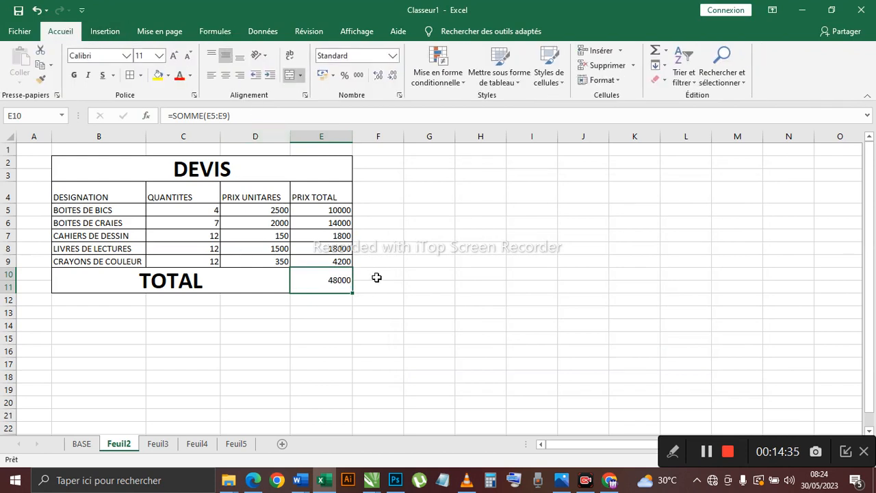
pyautogui.click(174, 56)
pyautogui.click(174, 56)
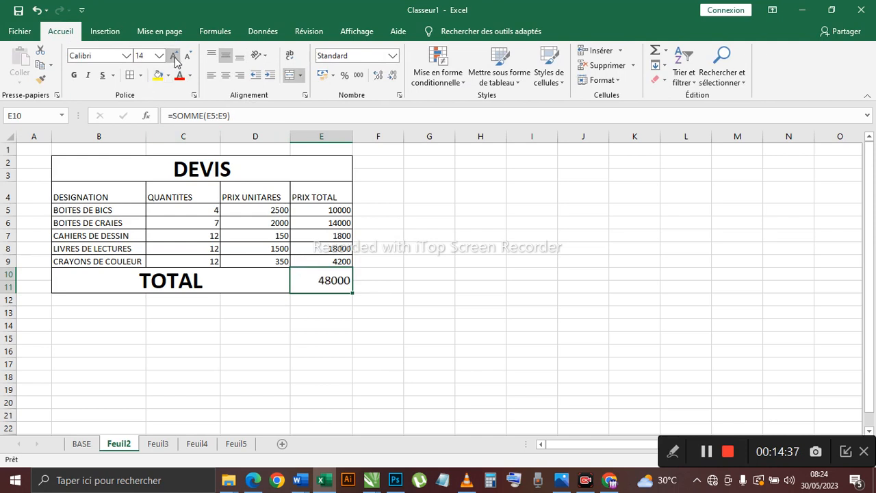
pyautogui.click(174, 56)
pyautogui.click(88, 76)
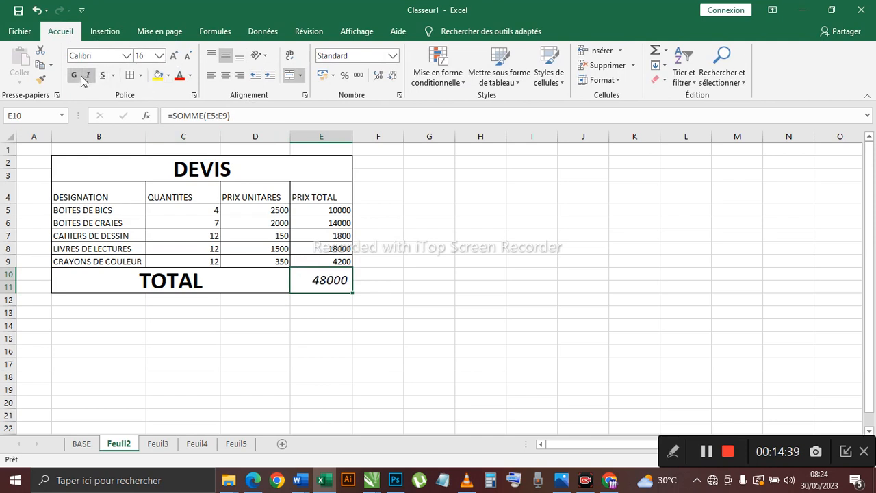
pyautogui.click(75, 75)
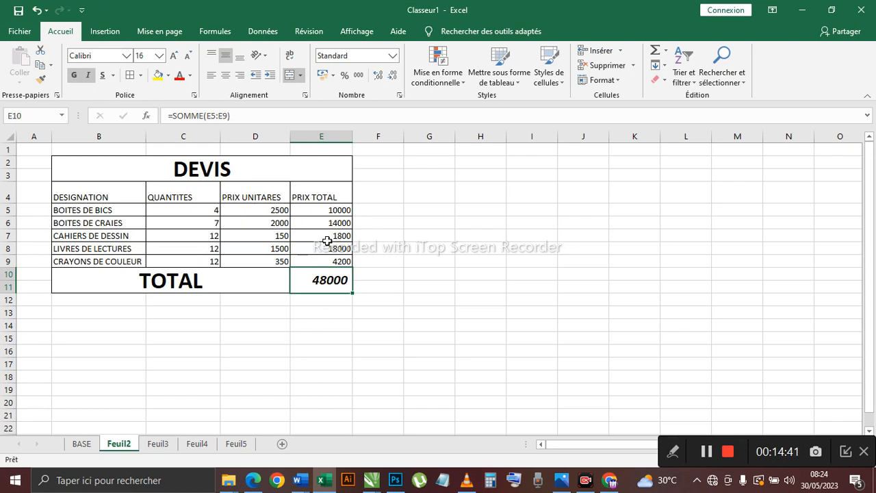
pyautogui.click(386, 222)
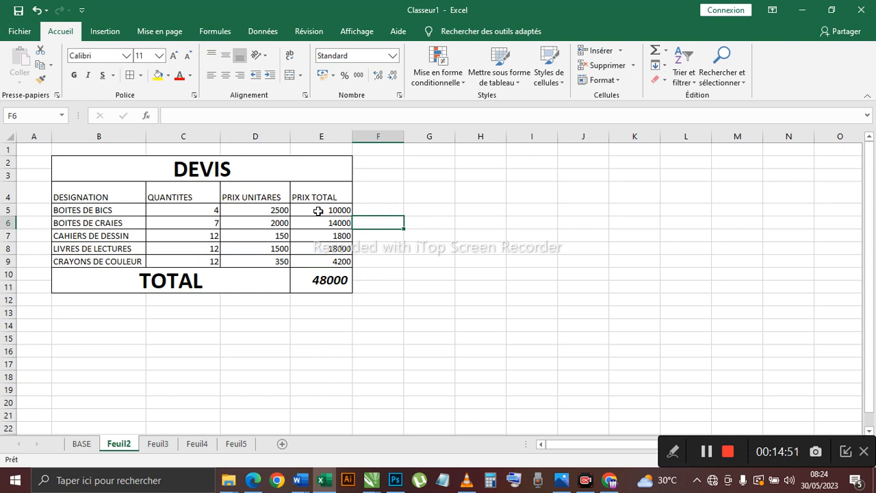
pyautogui.click(393, 57)
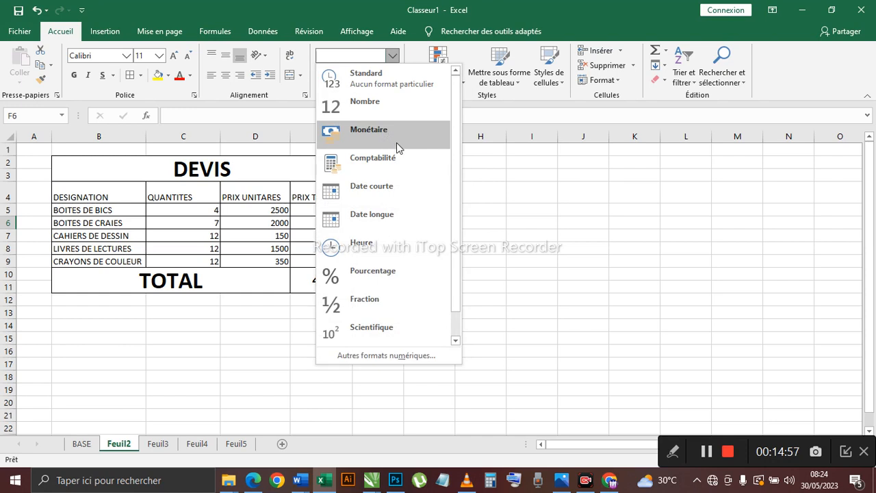
pyautogui.click(535, 199)
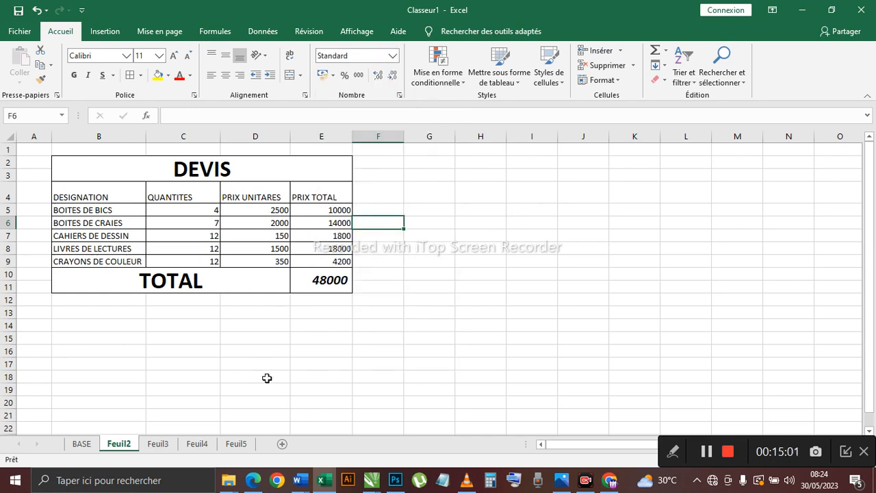